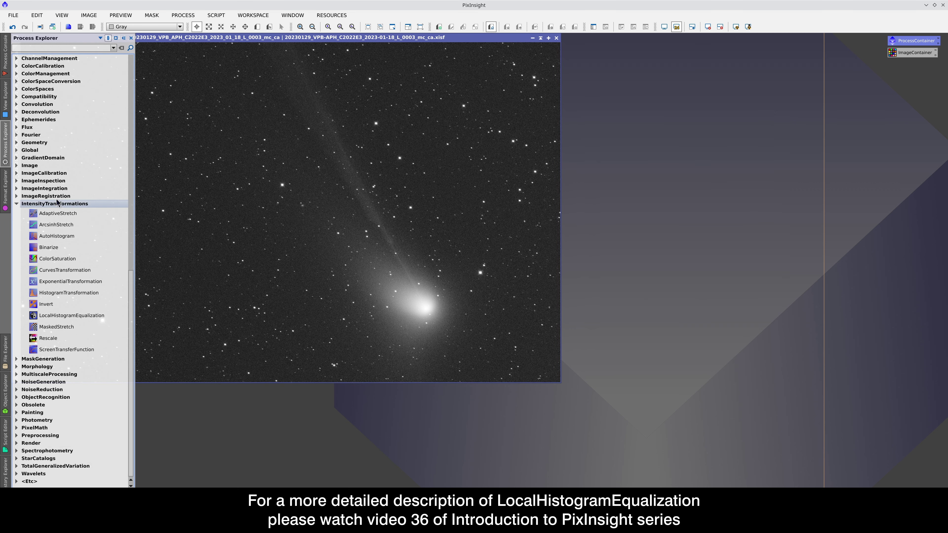
# - Apply LocalHistogramEqualization to the comet image with kernel radius 252, contrast limit 10 and amount 0.140, tuning it in a real-time preview
pyautogui.click(56, 204)
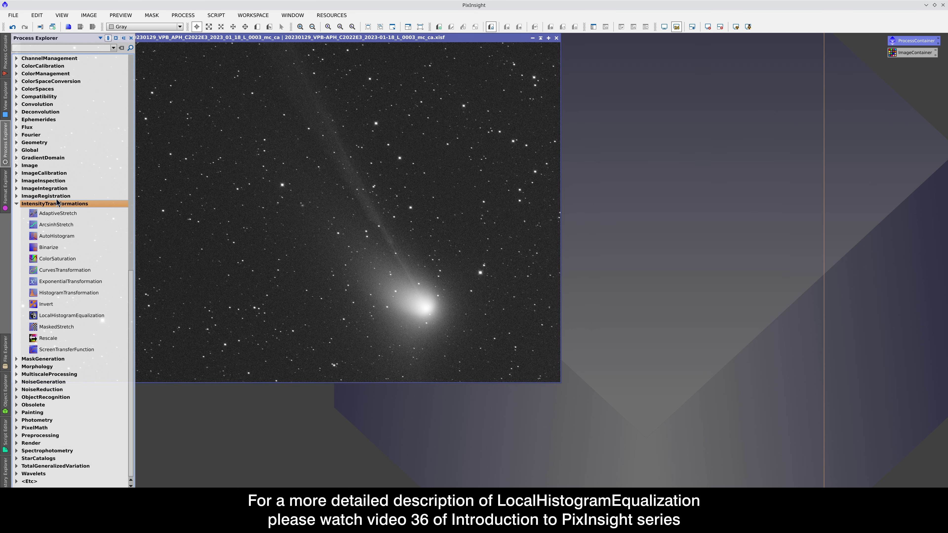
pyautogui.scroll(15, 62, 206)
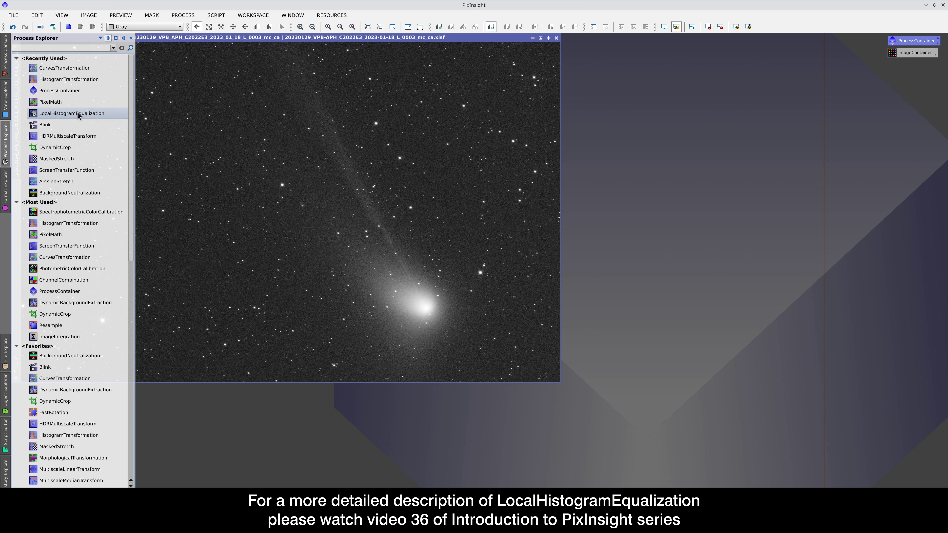
pyautogui.doubleClick(71, 113)
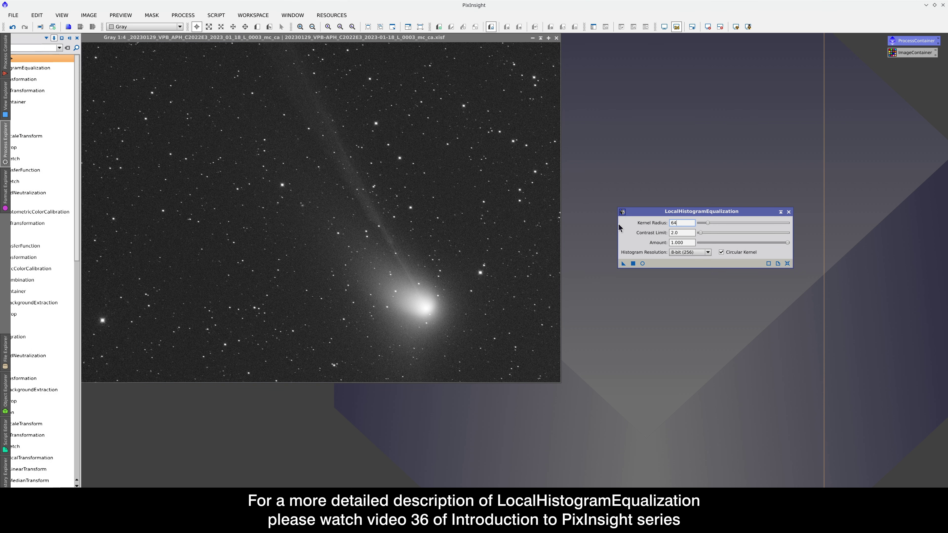
pyautogui.click(642, 263)
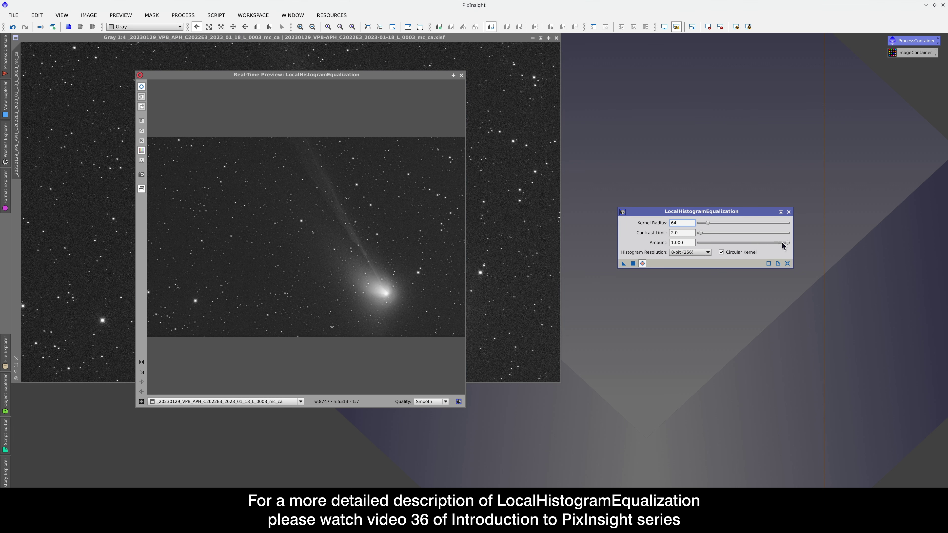
pyautogui.moveTo(787, 243); pyautogui.dragTo(713, 236)
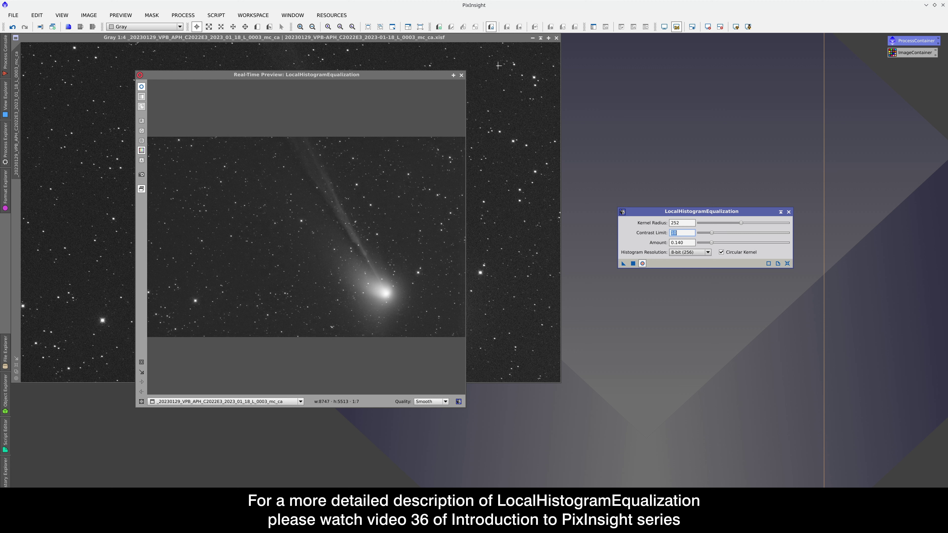
pyautogui.click(461, 75)
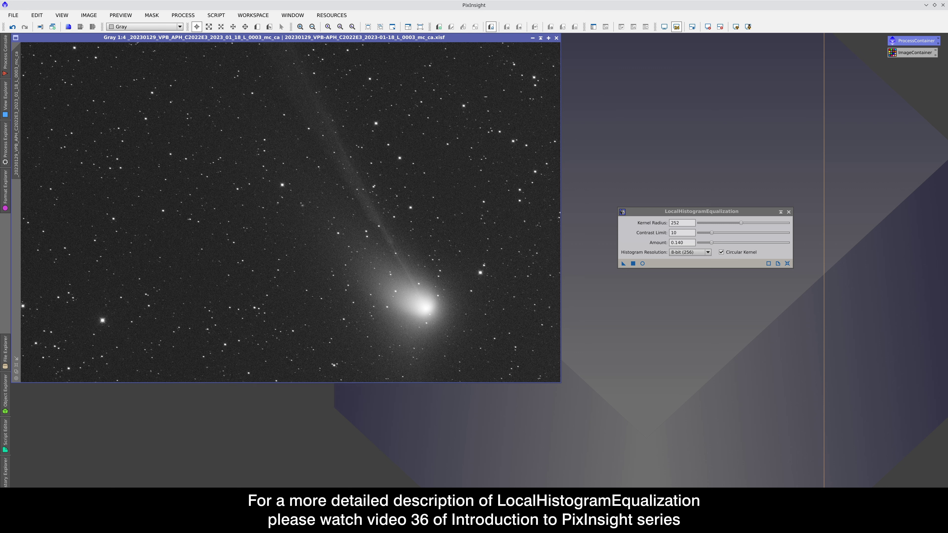
pyautogui.click(633, 264)
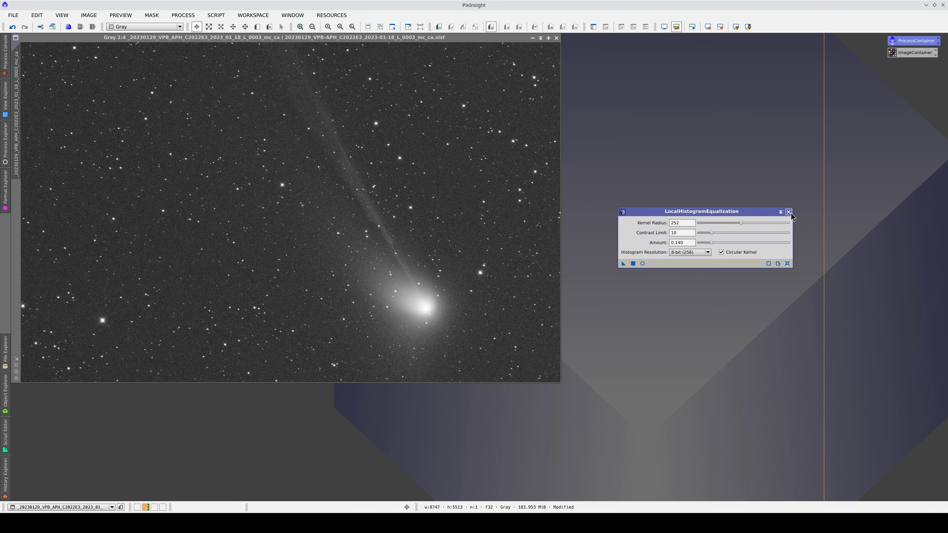
pyautogui.click(789, 212)
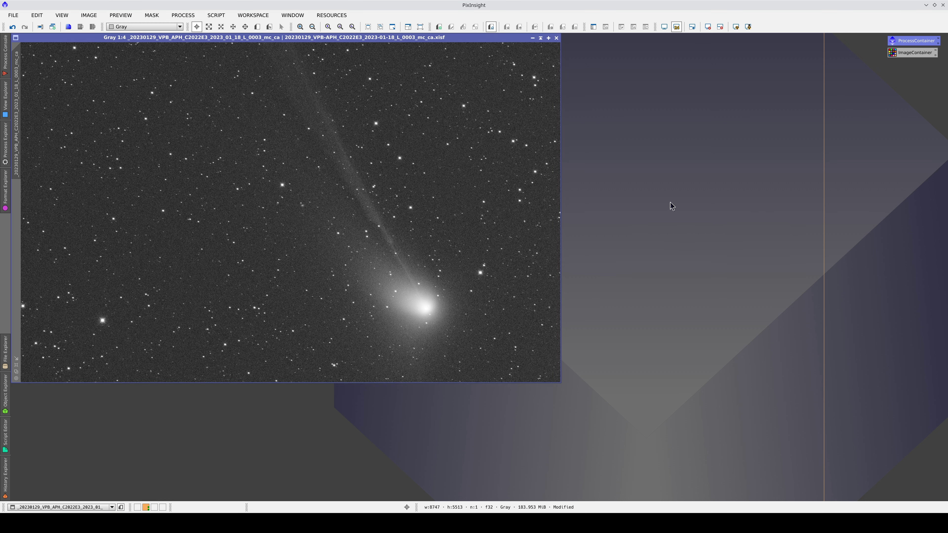
# - Compare the comet image before and after the local histogram equalization by undoing and redoing it
pyautogui.click(13, 27)
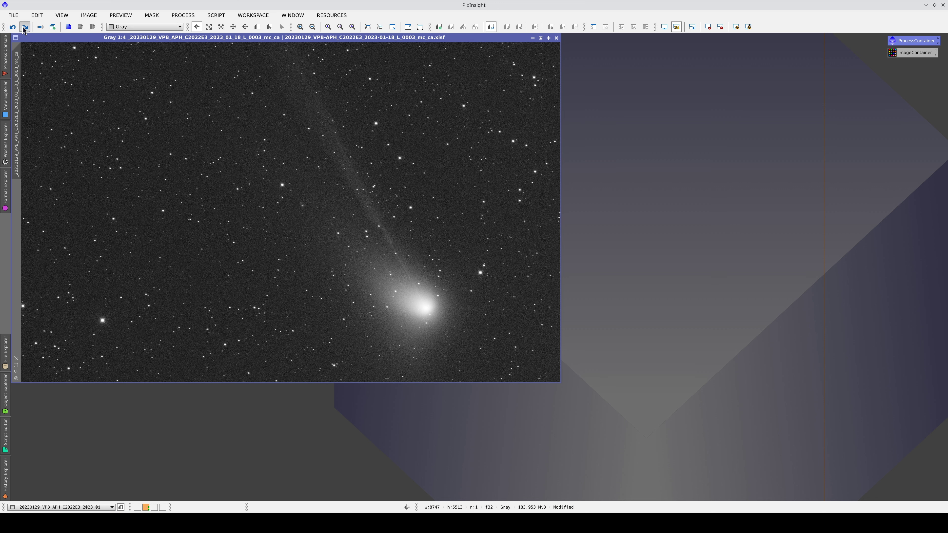
pyautogui.click(25, 27)
pyautogui.click(9, 29)
pyautogui.click(24, 27)
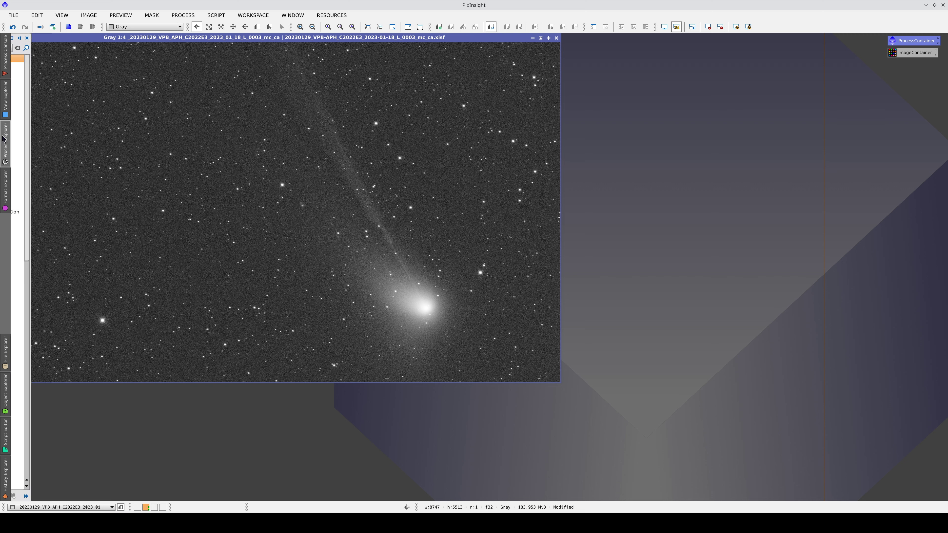
# - Start CurvesTransformation, reset its curve to the default and track the active image's histogram
pyautogui.moveTo(5, 140)
pyautogui.click(48, 79)
pyautogui.doubleClick(48, 80)
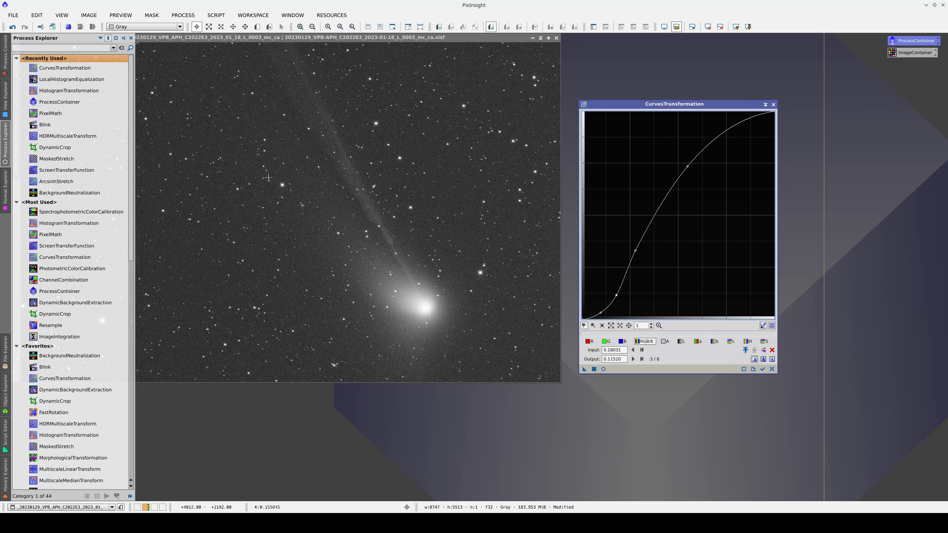
pyautogui.click(771, 369)
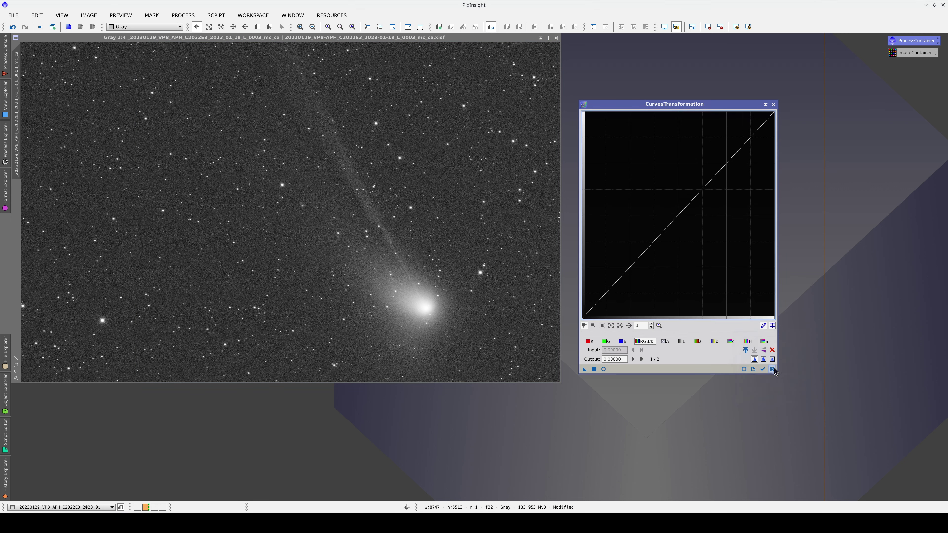
pyautogui.click(763, 369)
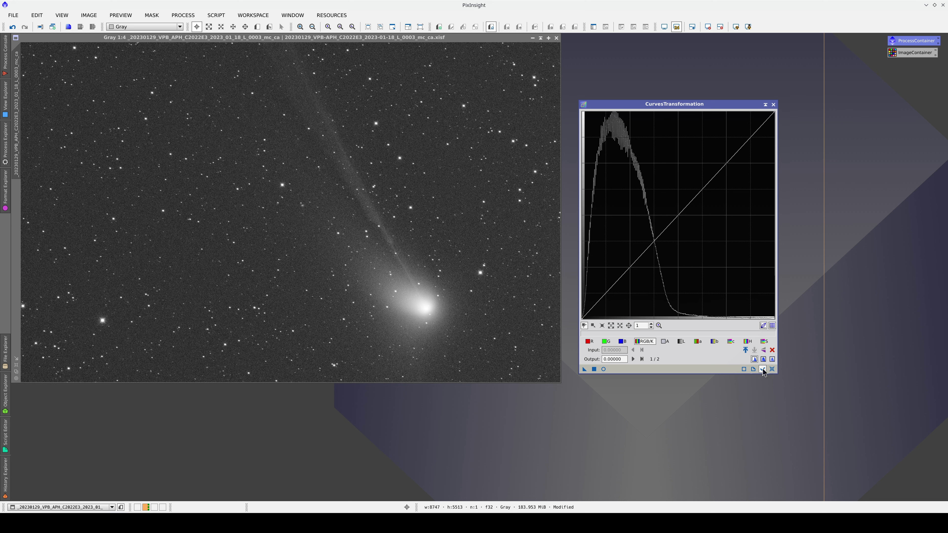
# - Shape a gentle S-curve with a lowered shadow point and one at input 0.34015, output 0.33017, in a real-time preview and apply it
pyautogui.click(603, 368)
pyautogui.moveTo(617, 284); pyautogui.dragTo(615, 295)
pyautogui.click(650, 250)
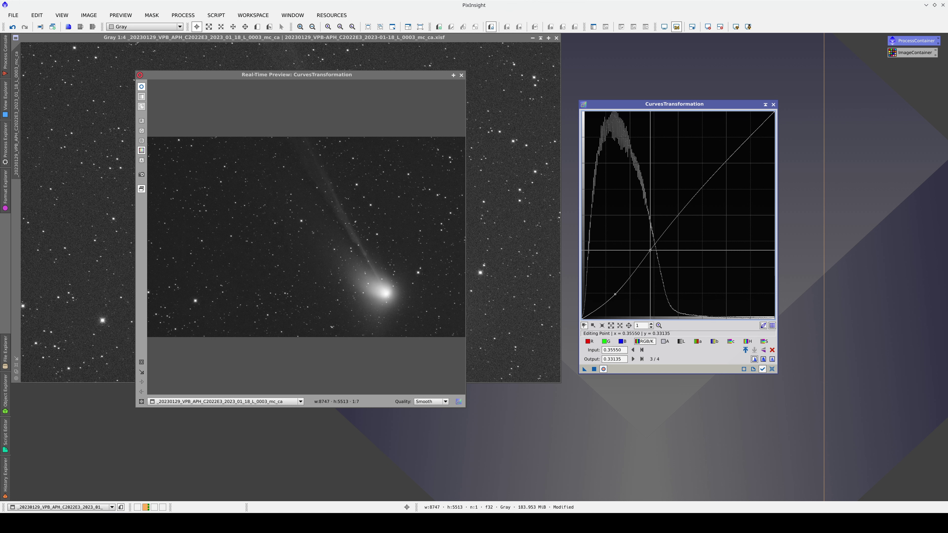
pyautogui.moveTo(650, 250); pyautogui.dragTo(647, 251)
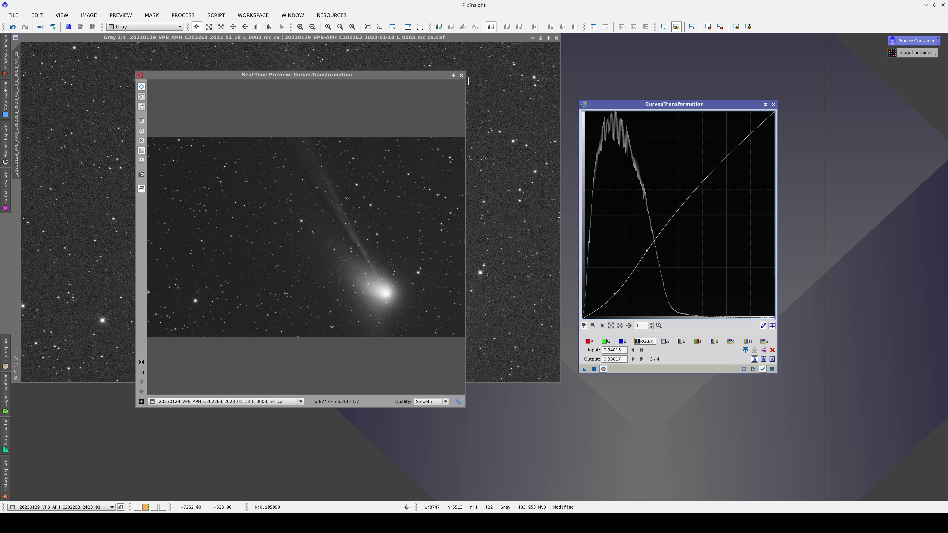
pyautogui.click(461, 75)
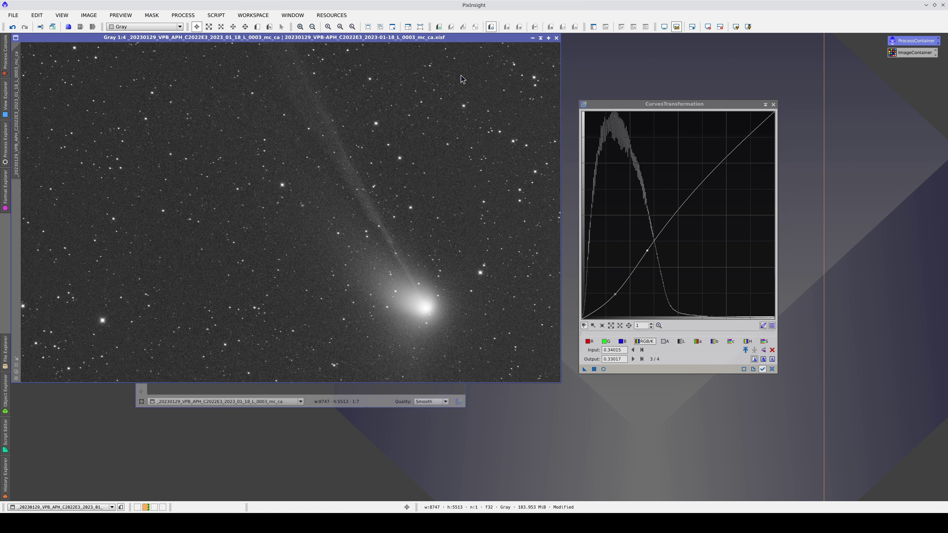
pyautogui.click(594, 369)
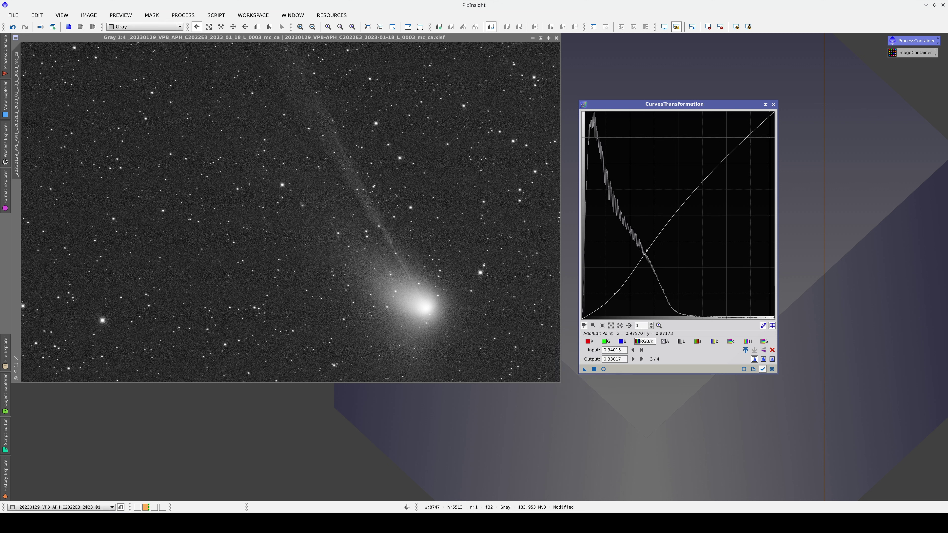
pyautogui.click(773, 104)
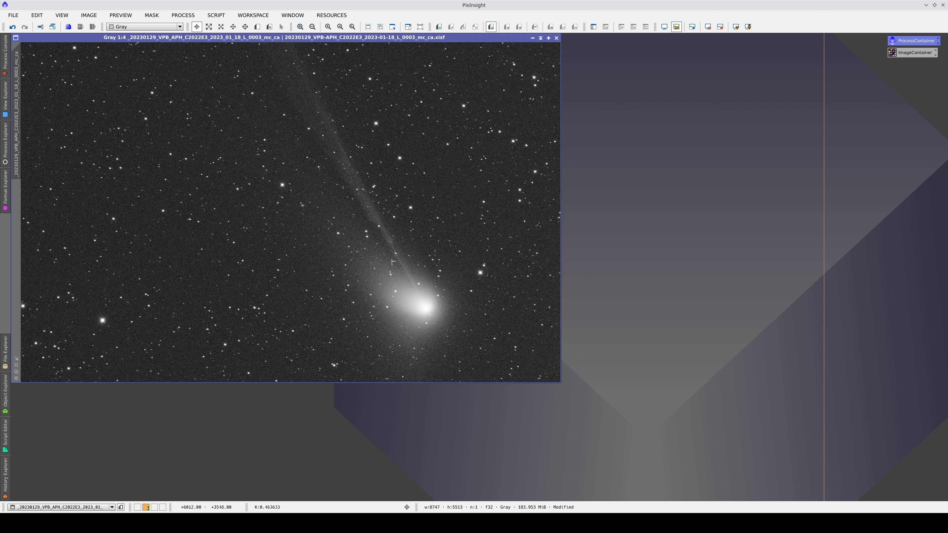
# - Load the image's processing history and compare its state after HistogramTransformation with the state after the last CurvesTransformation
pyautogui.rightClick(469, 147)
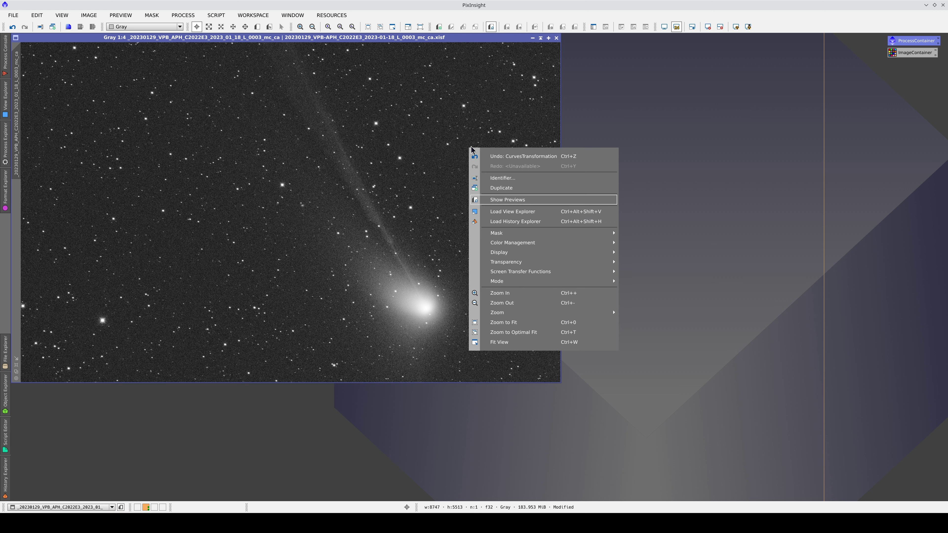
pyautogui.click(514, 222)
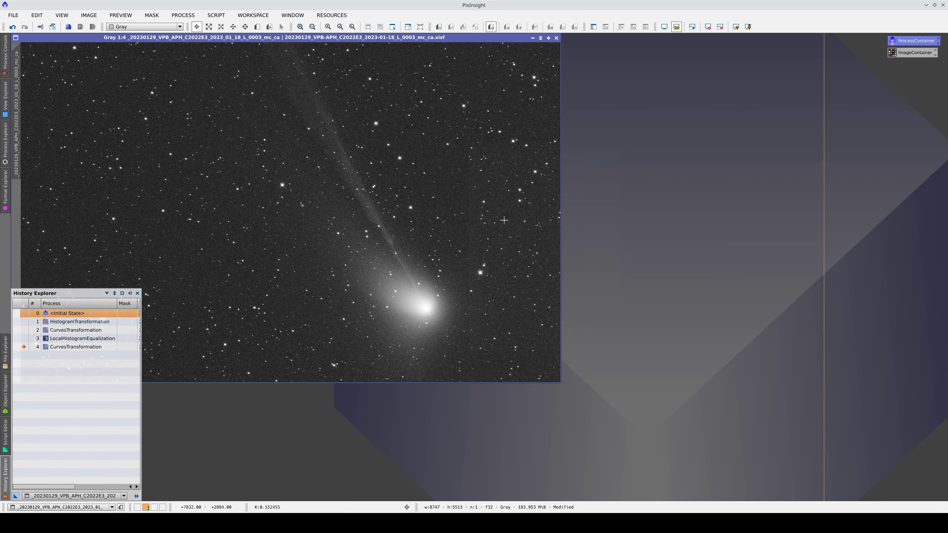
pyautogui.click(24, 321)
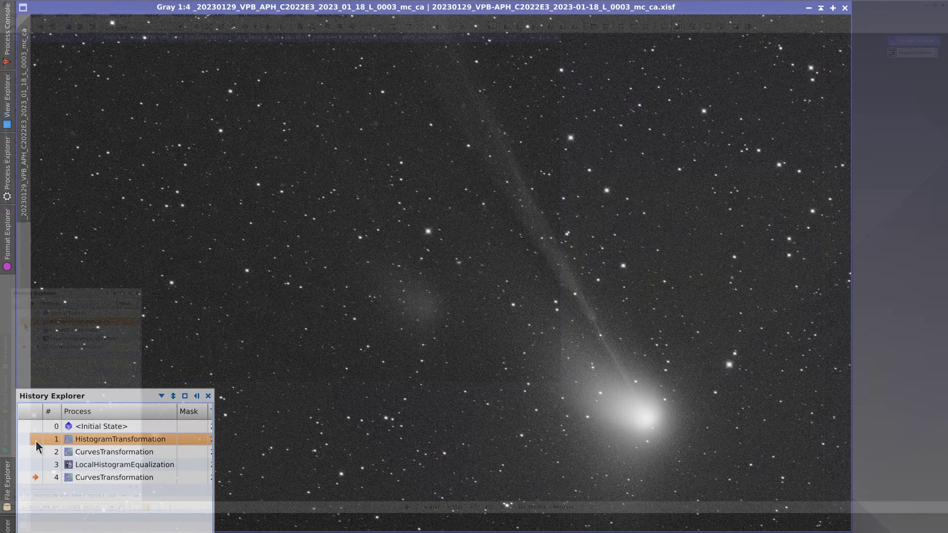
pyautogui.click(37, 478)
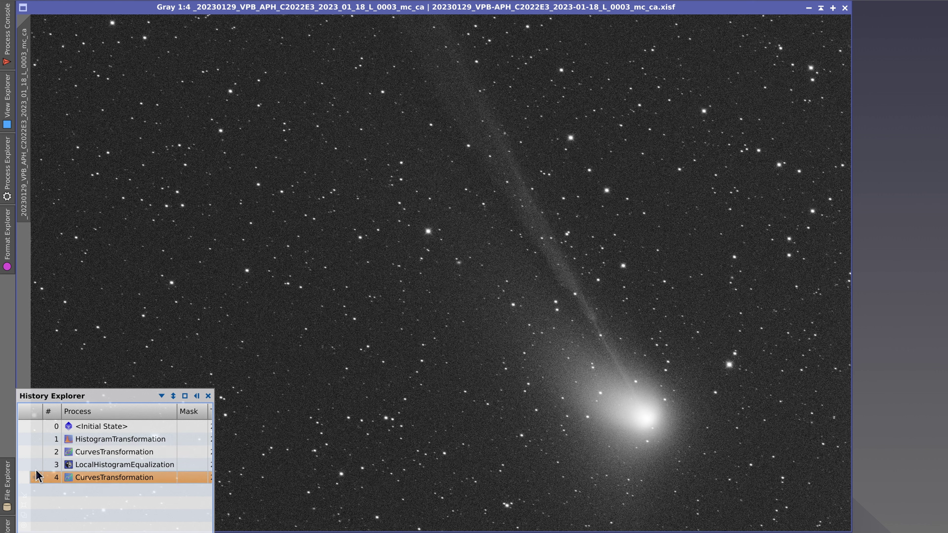
pyautogui.click(38, 440)
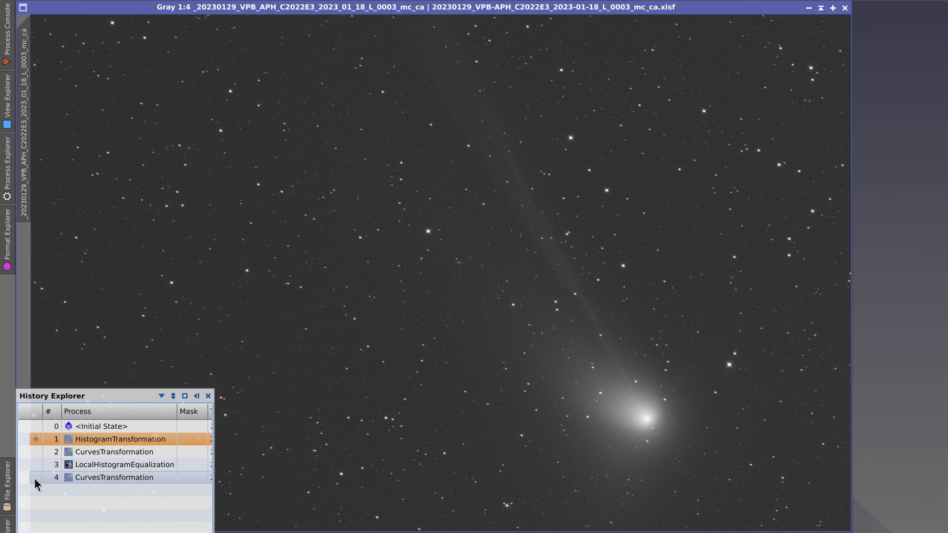
pyautogui.click(36, 478)
pyautogui.click(38, 439)
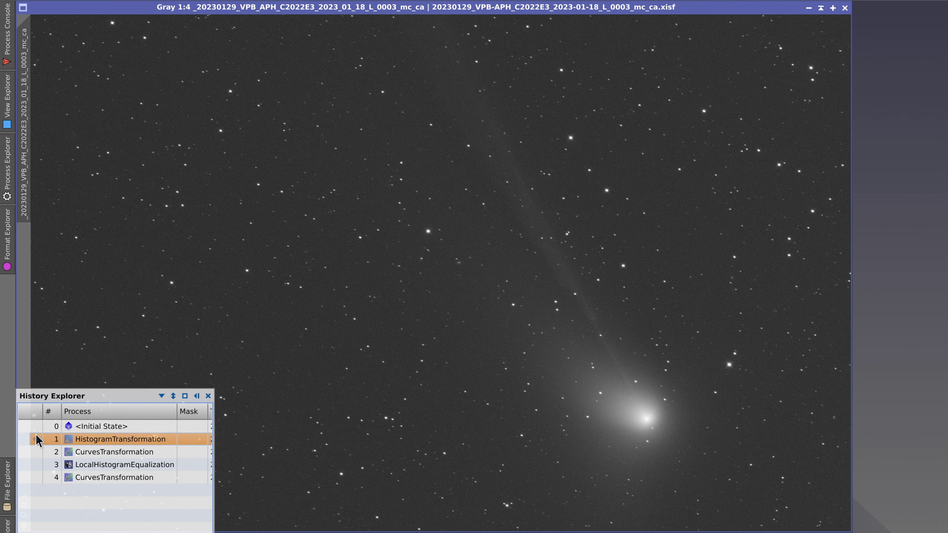
pyautogui.click(37, 477)
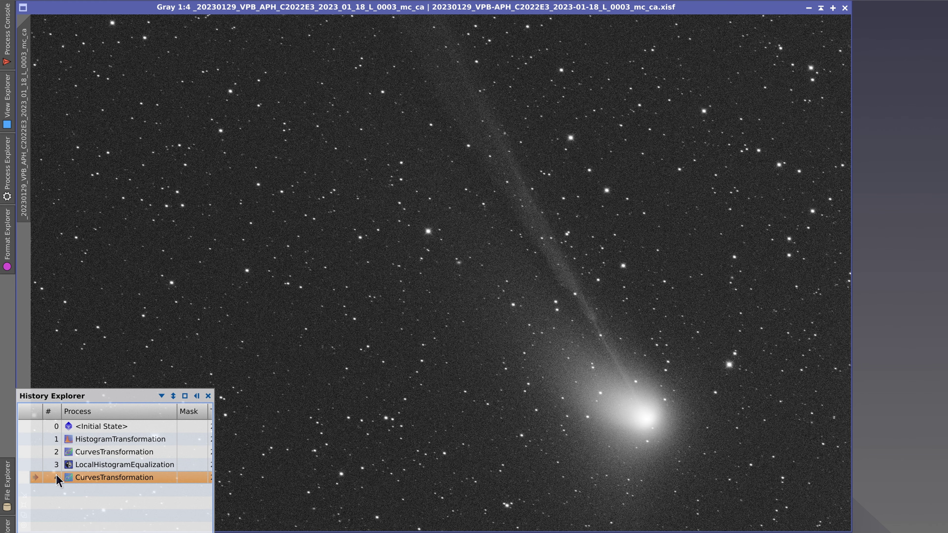
# - Go through the four processes recorded in the image's history one by one
pyautogui.click(105, 441)
pyautogui.click(103, 452)
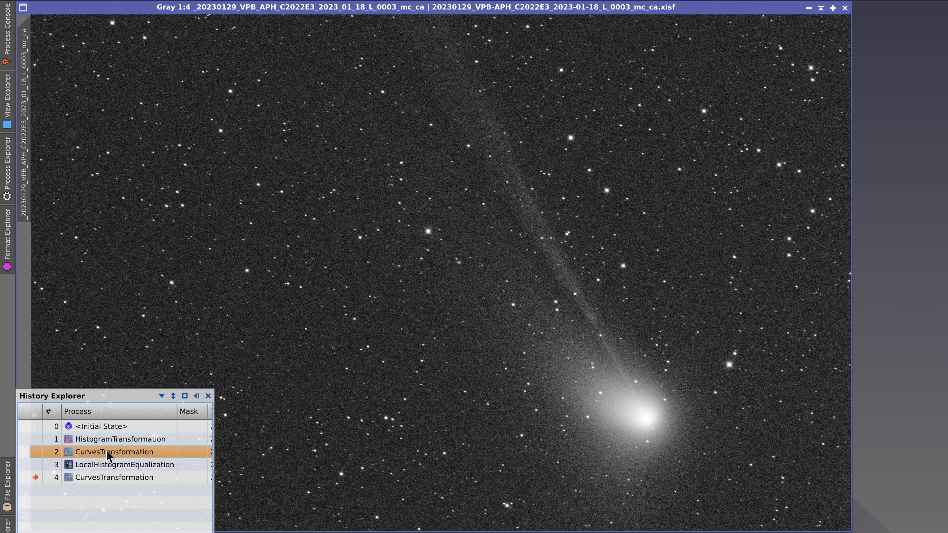
pyautogui.click(108, 465)
pyautogui.click(112, 478)
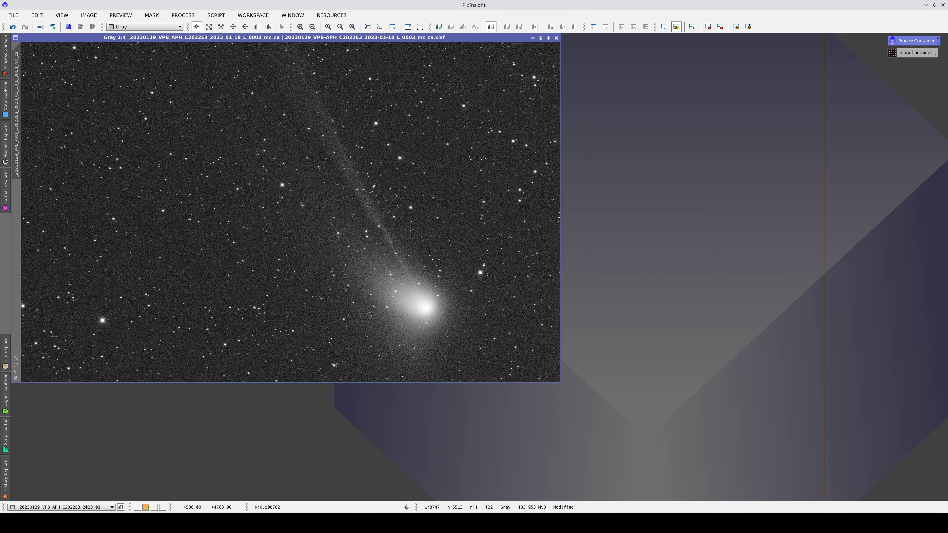
# - Open 20230129_VPB-APH_C2022E3_2023-01-18_L_0016_mc_ca.xisf and apply the complete processing history of frame 0003 to it
pyautogui.click(6, 351)
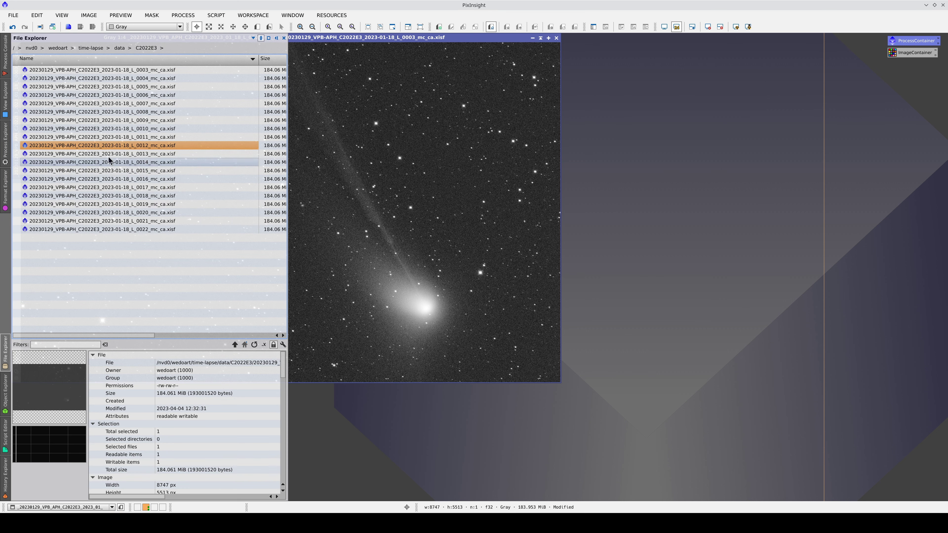
pyautogui.moveTo(129, 179); pyautogui.dragTo(452, 197)
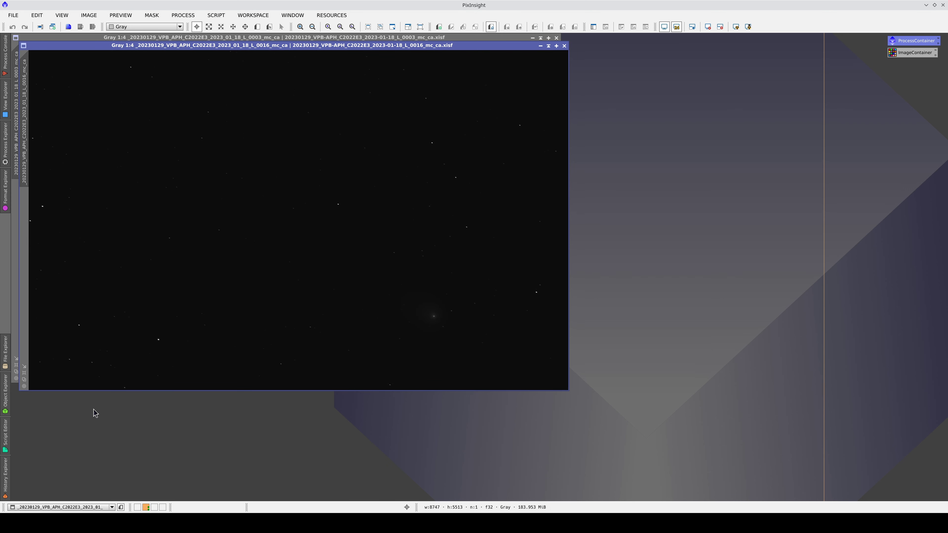
pyautogui.click(8, 472)
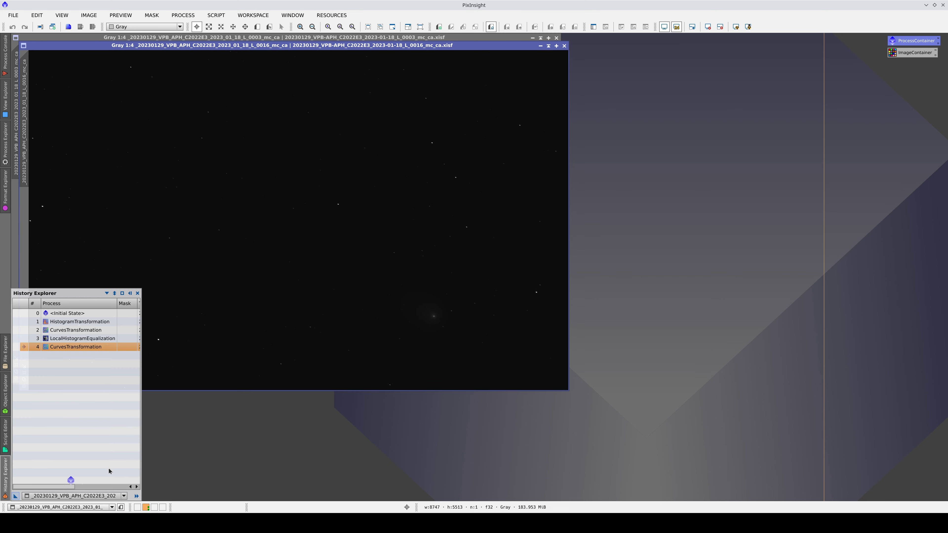
pyautogui.moveTo(68, 477); pyautogui.dragTo(270, 303)
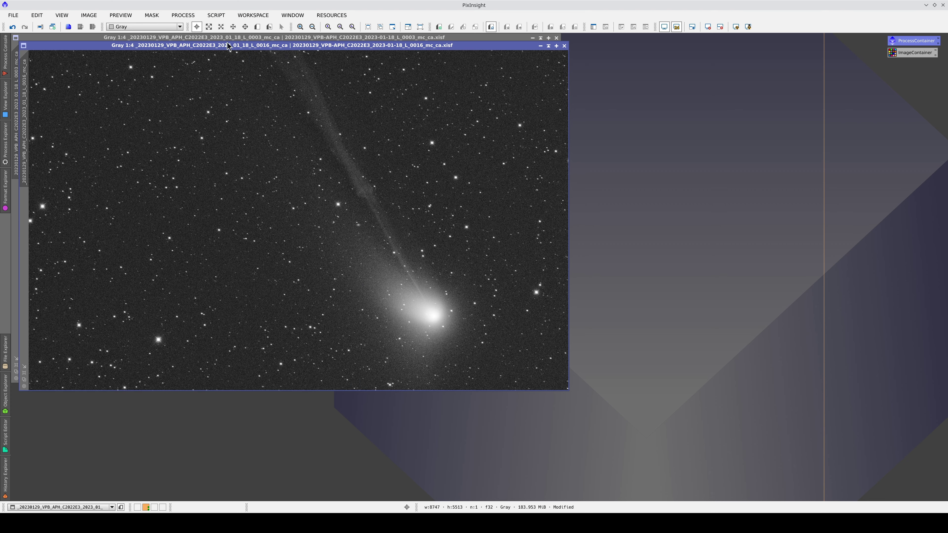
# - Tile the 0016 and 0003 image windows side by side and bring the comet's head into view in both
pyautogui.moveTo(245, 48); pyautogui.dragTo(370, 63)
pyautogui.click(293, 15)
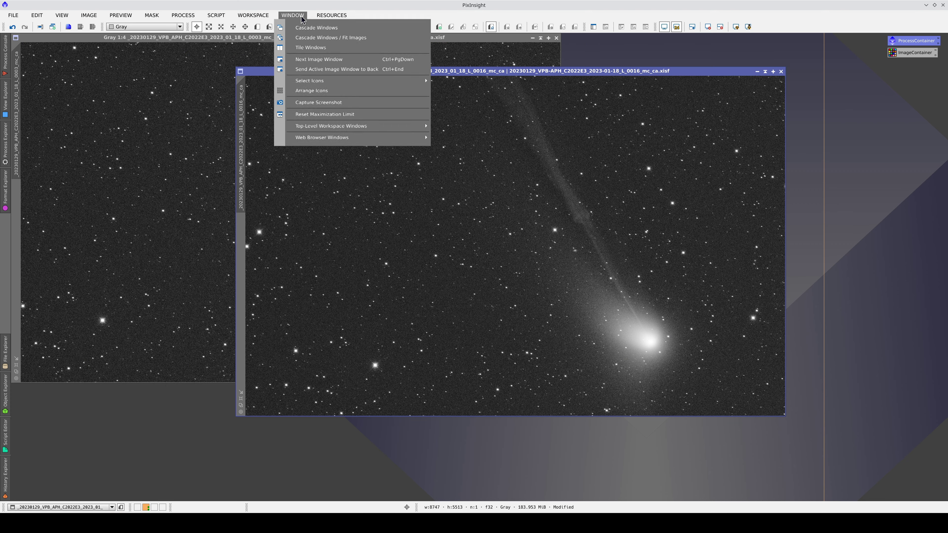
pyautogui.click(304, 48)
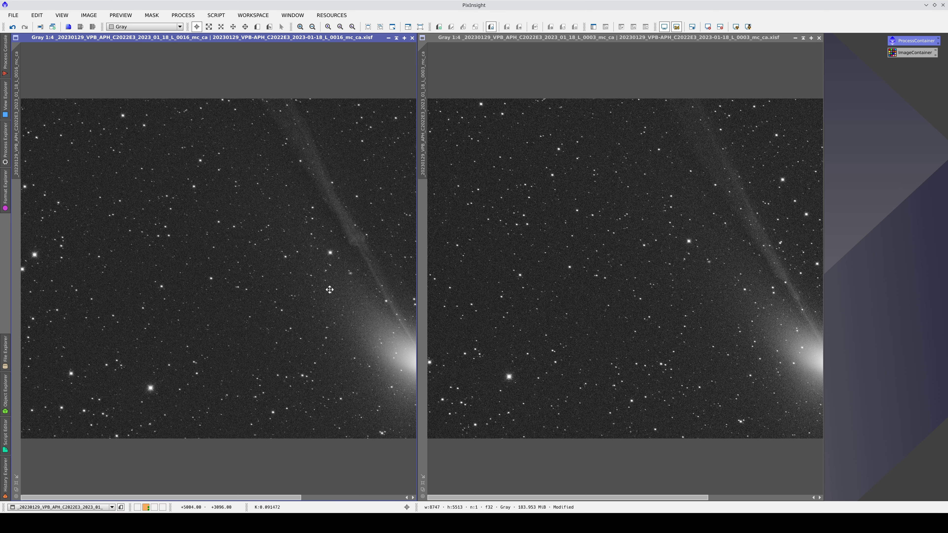
pyautogui.moveTo(329, 290); pyautogui.dragTo(179, 278)
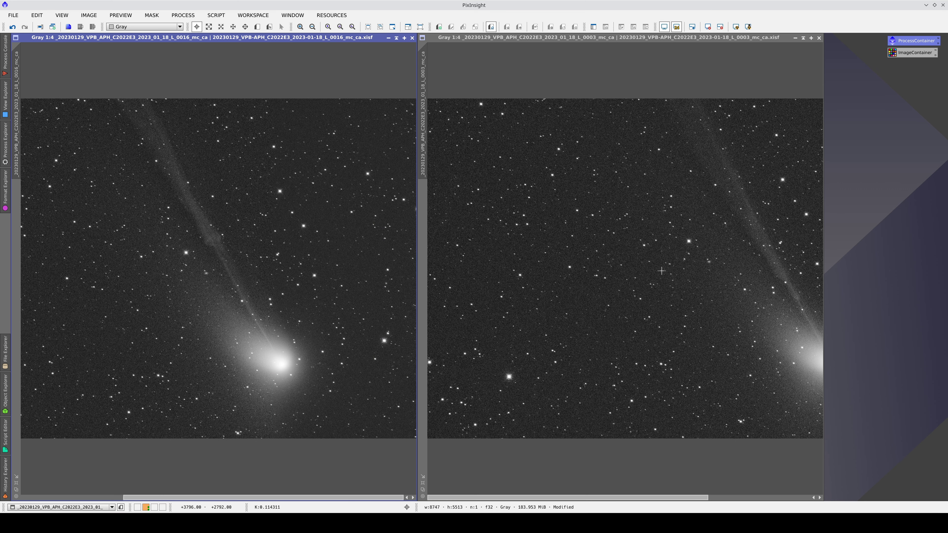
pyautogui.moveTo(662, 270); pyautogui.dragTo(530, 266)
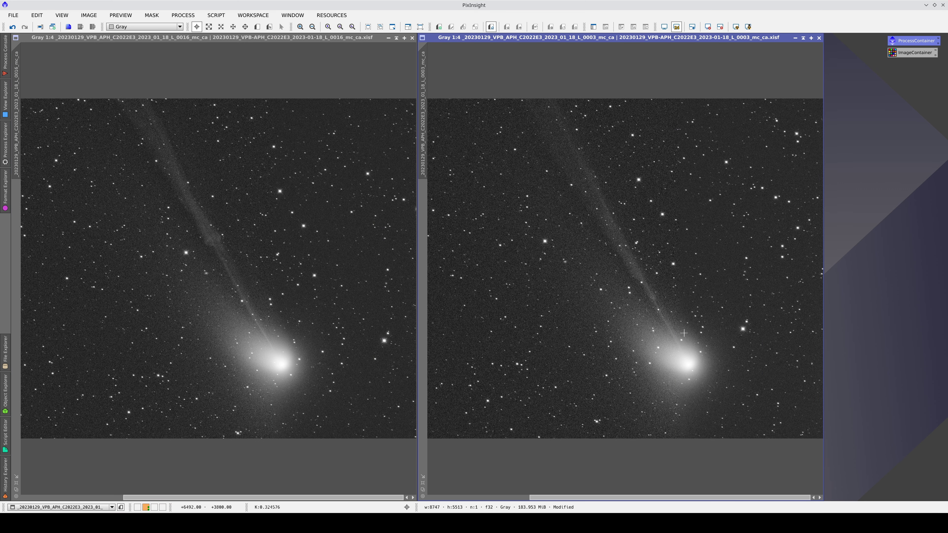
# - Load frame 0003's processing history and save the complete history as a process icon on the workspace
pyautogui.scroll(1, 703, 344)
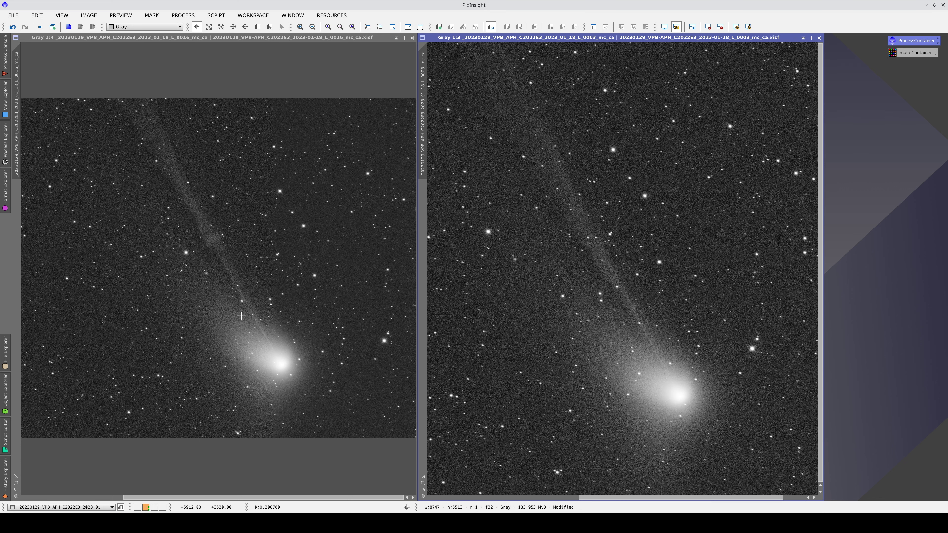
pyautogui.scroll(1, 256, 329)
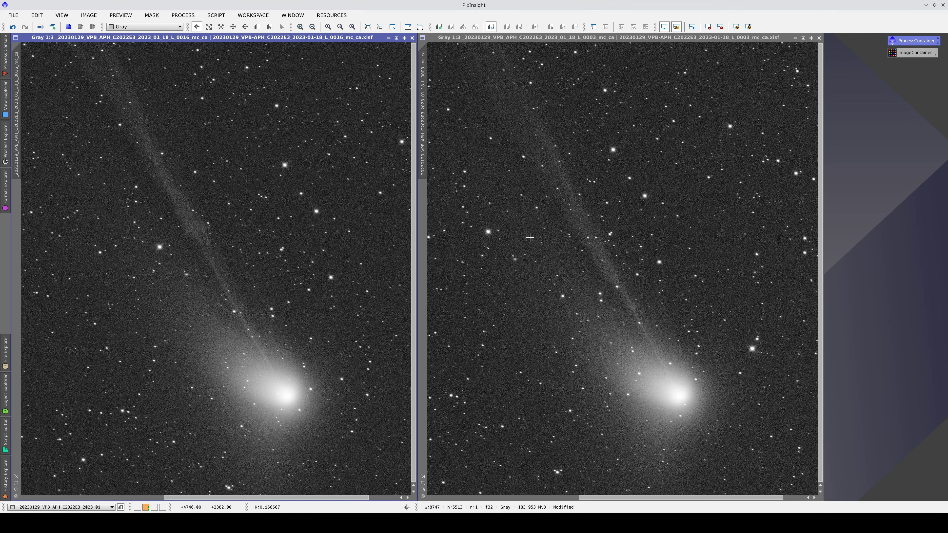
pyautogui.rightClick(530, 238)
pyautogui.click(564, 307)
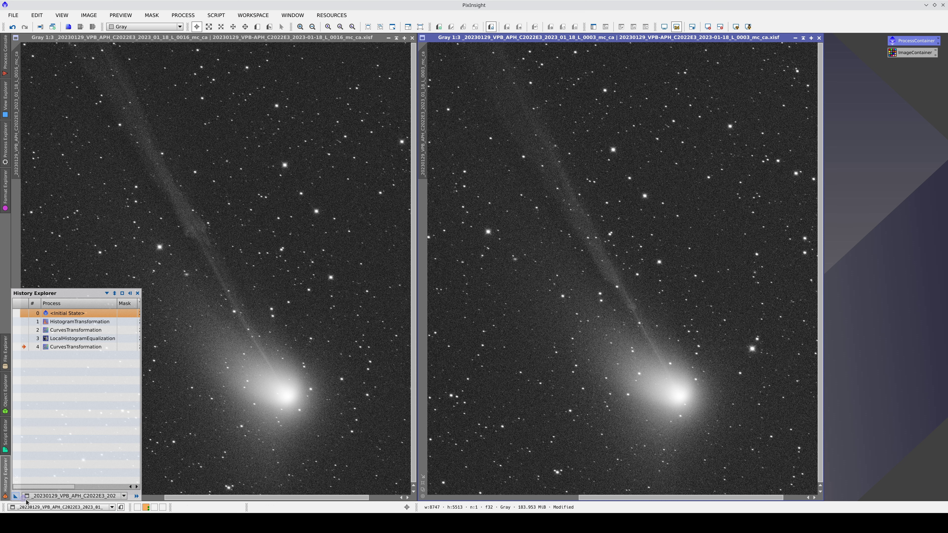
pyautogui.moveTo(27, 502); pyautogui.dragTo(883, 168)
# - Iconize both the 0003 and 0016 image windows and arrange all workspace icons
pyautogui.click(795, 38)
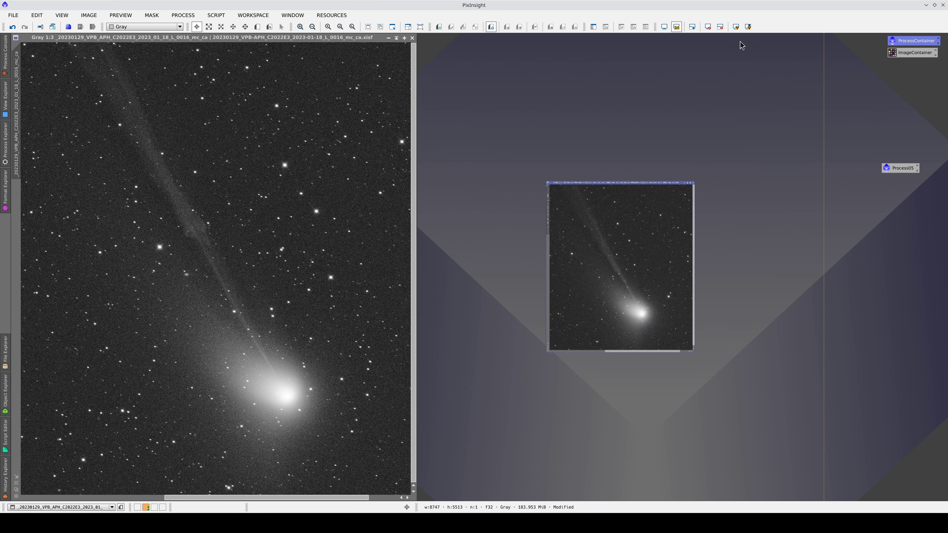
pyautogui.click(388, 38)
pyautogui.rightClick(385, 120)
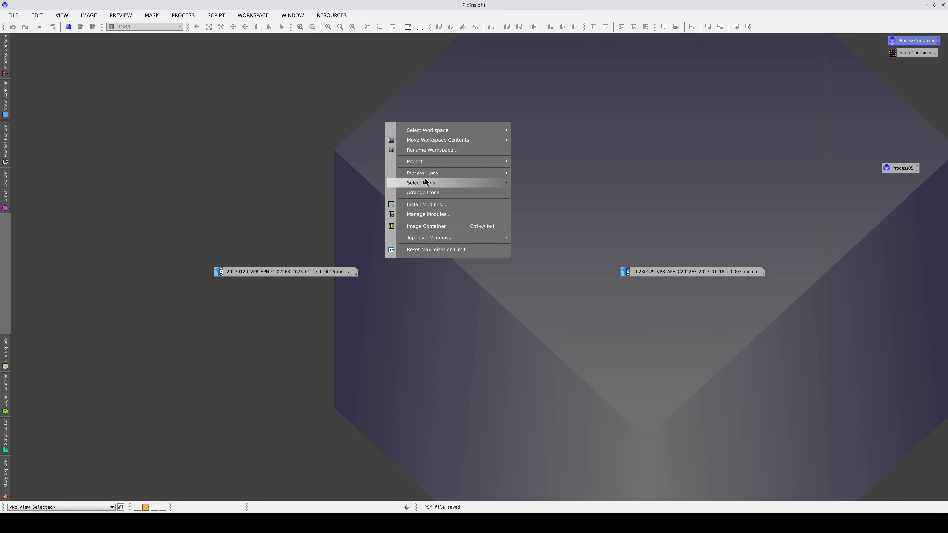
pyautogui.click(426, 191)
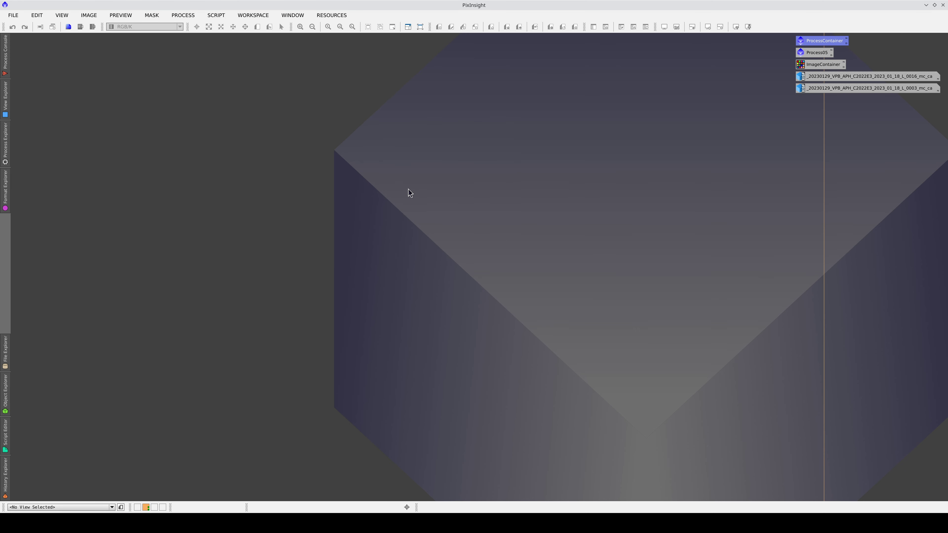
# - Create a new ImageContainer and add all the .xisf frames from 0003 to 0022 in the C2022E3 folder
pyautogui.click(183, 15)
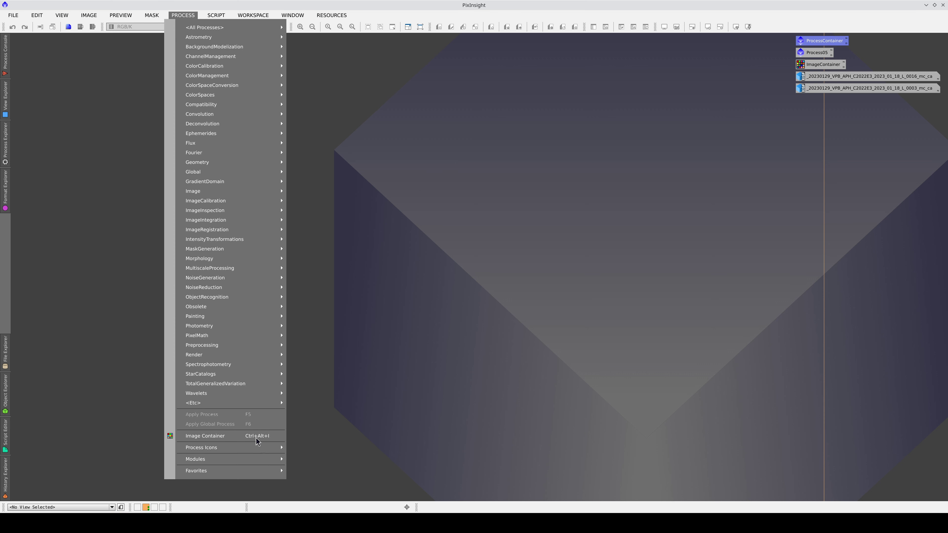
pyautogui.click(384, 190)
pyautogui.rightClick(394, 169)
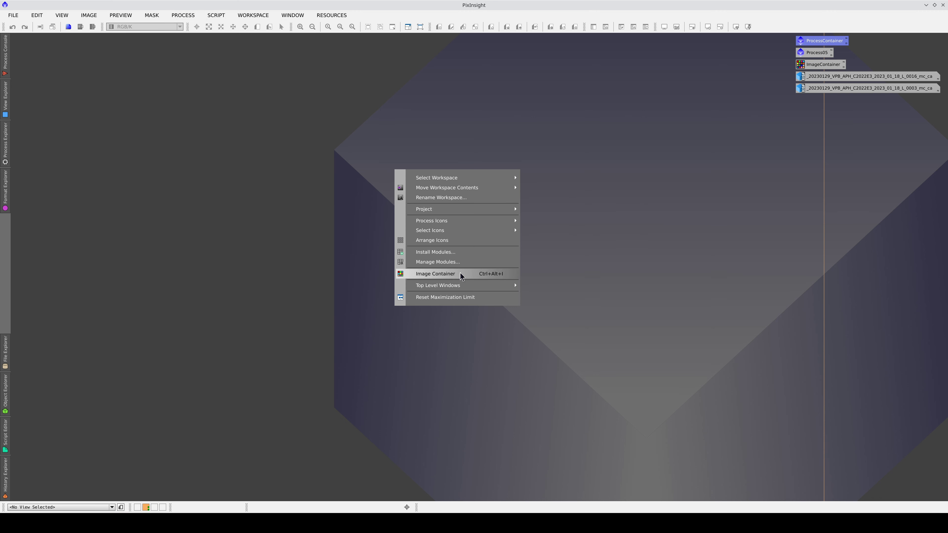
pyautogui.click(435, 274)
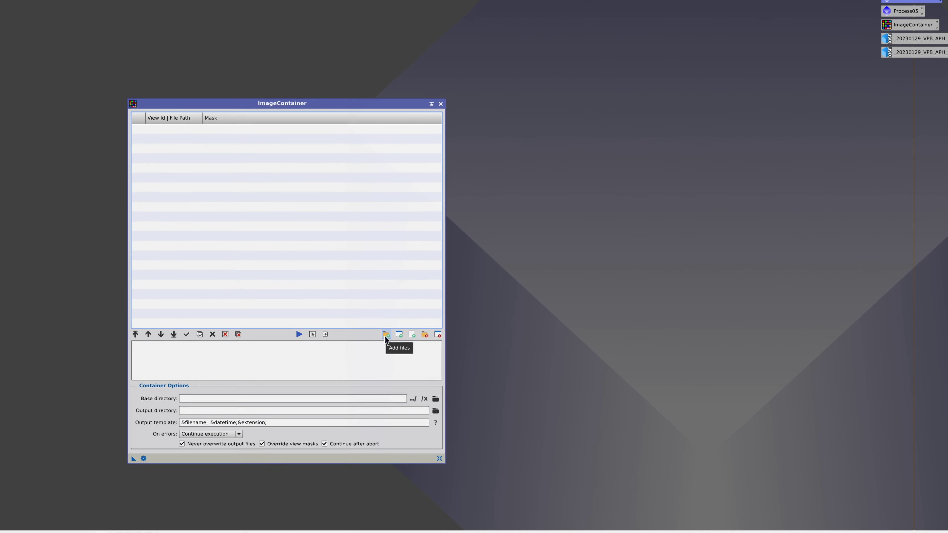
pyautogui.click(382, 335)
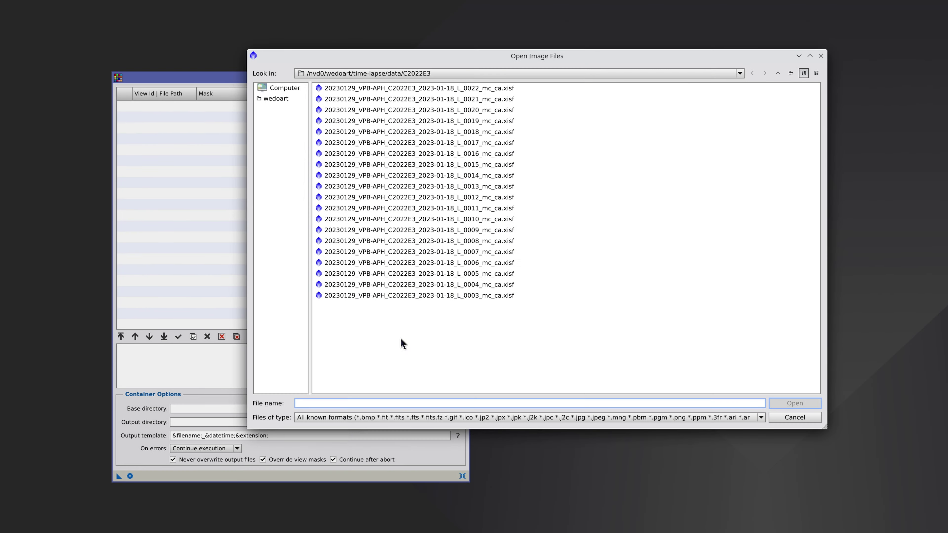
pyautogui.click(507, 91)
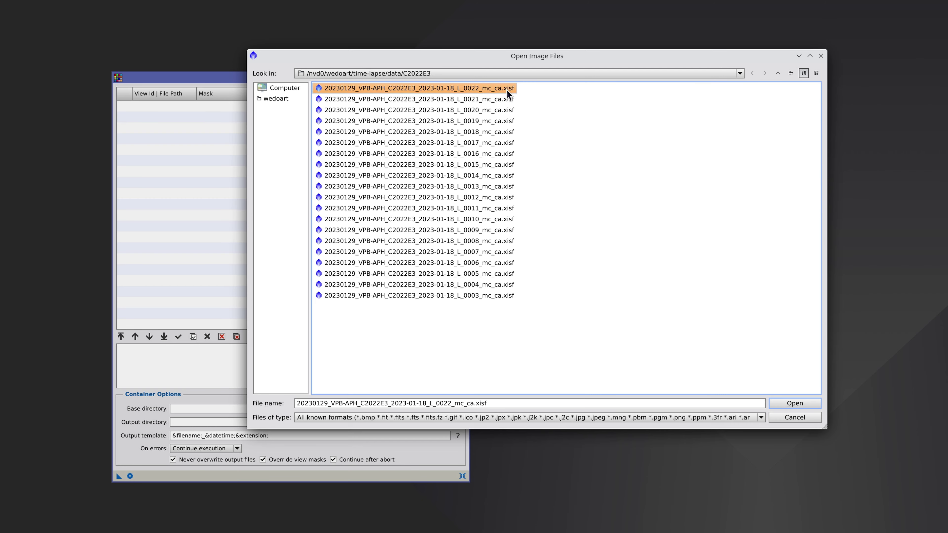
pyautogui.keyDown('shift'); pyautogui.click(485, 296); pyautogui.keyUp('shift')
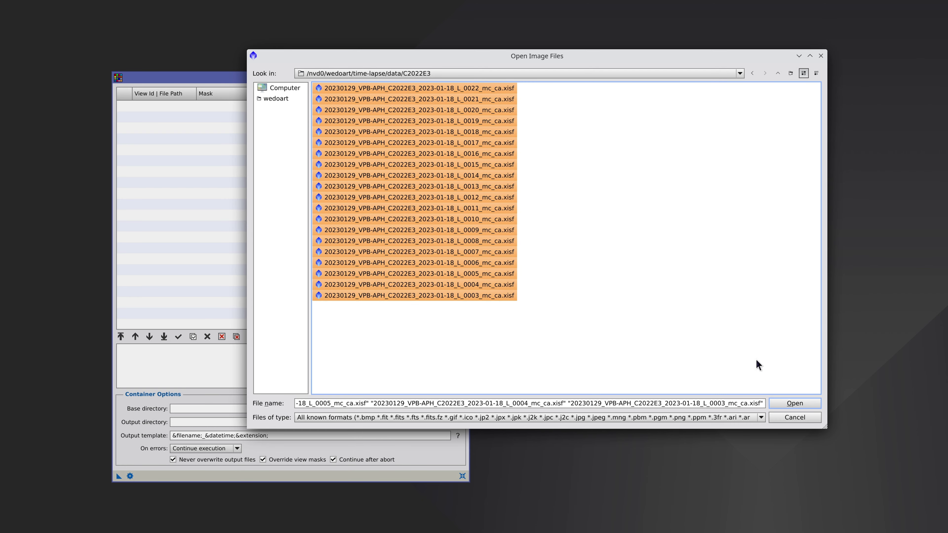
pyautogui.click(809, 404)
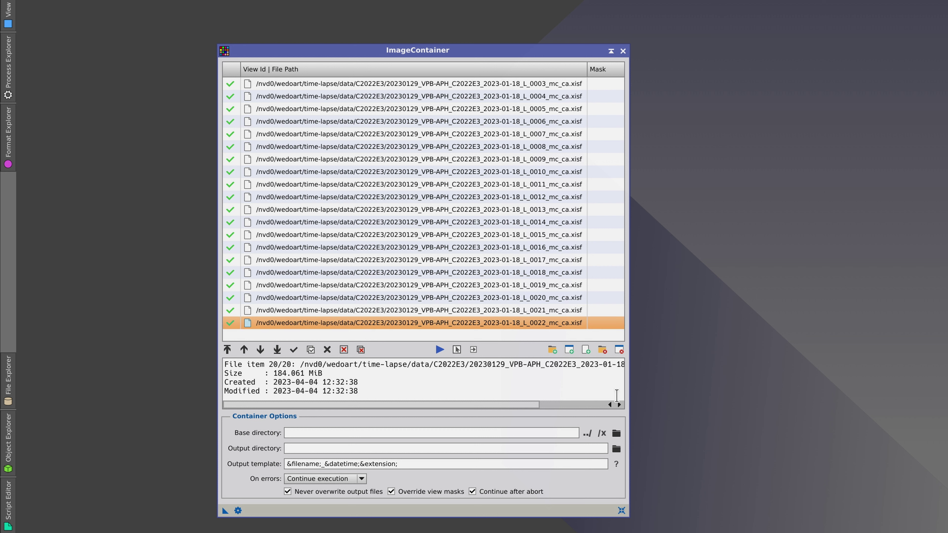
# - Create a folder named output inside C2022E3 and set it as the container's output directory
pyautogui.click(617, 449)
pyautogui.moveTo(545, 349); pyautogui.dragTo(653, 412)
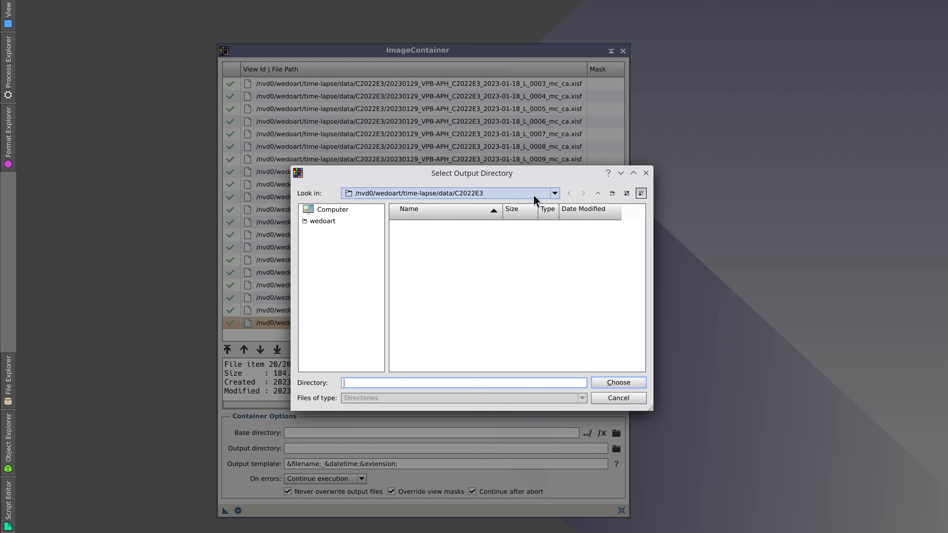
pyautogui.click(612, 193)
pyautogui.write('out')
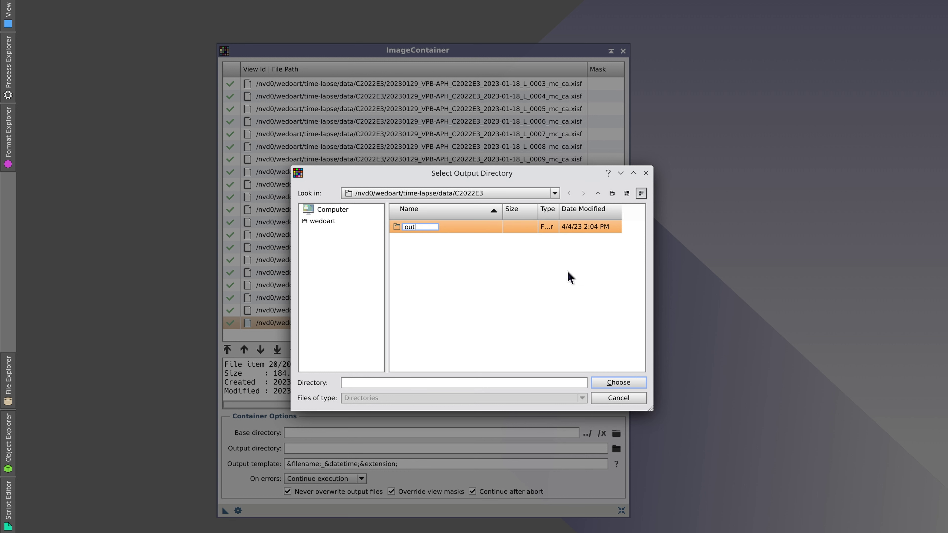
pyautogui.write('put')
pyautogui.press('Return')
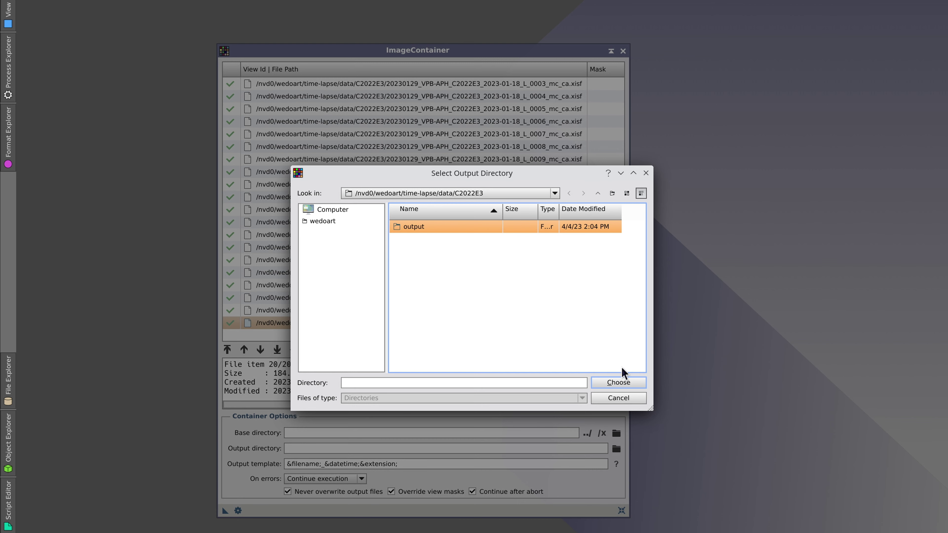
pyautogui.click(619, 382)
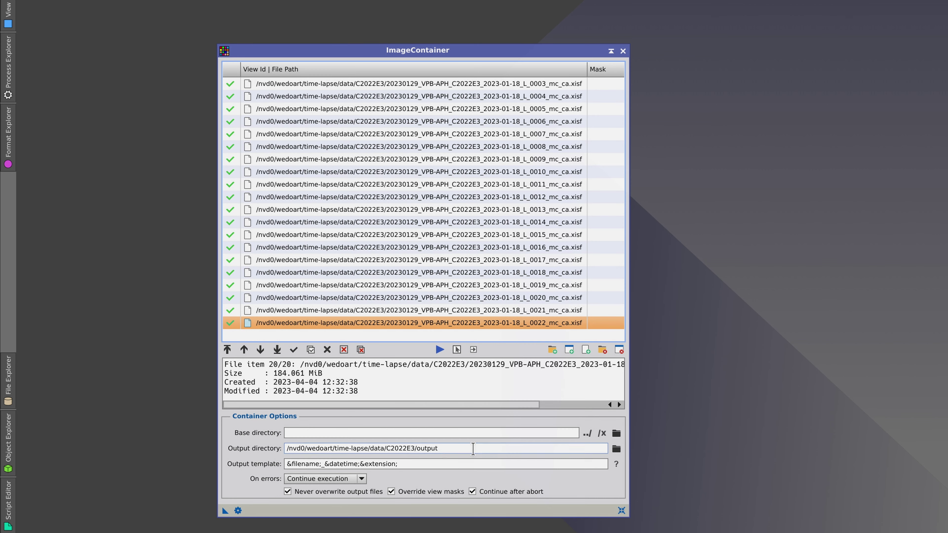
# - Consult the help on output file name templates and set the output template to &filename;.jpg
pyautogui.tripleClick(422, 465)
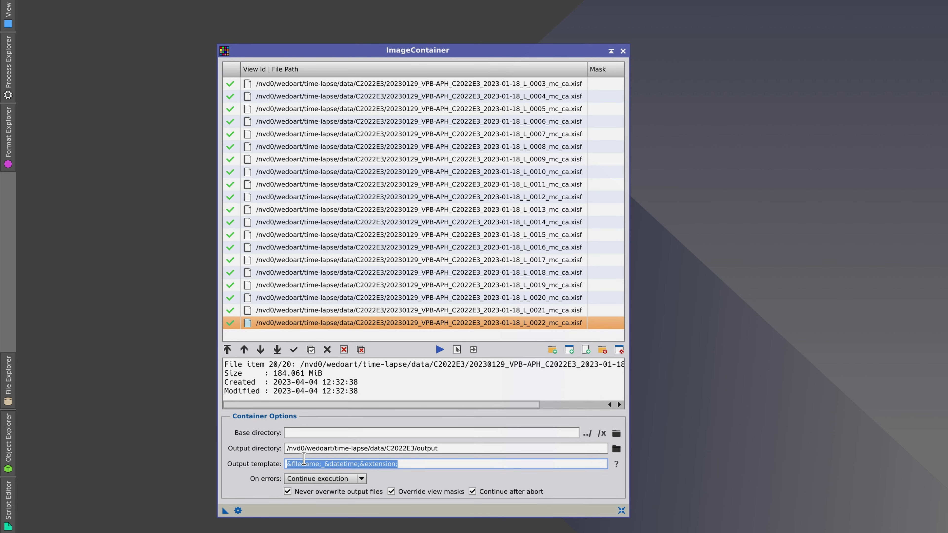
pyautogui.click(411, 467)
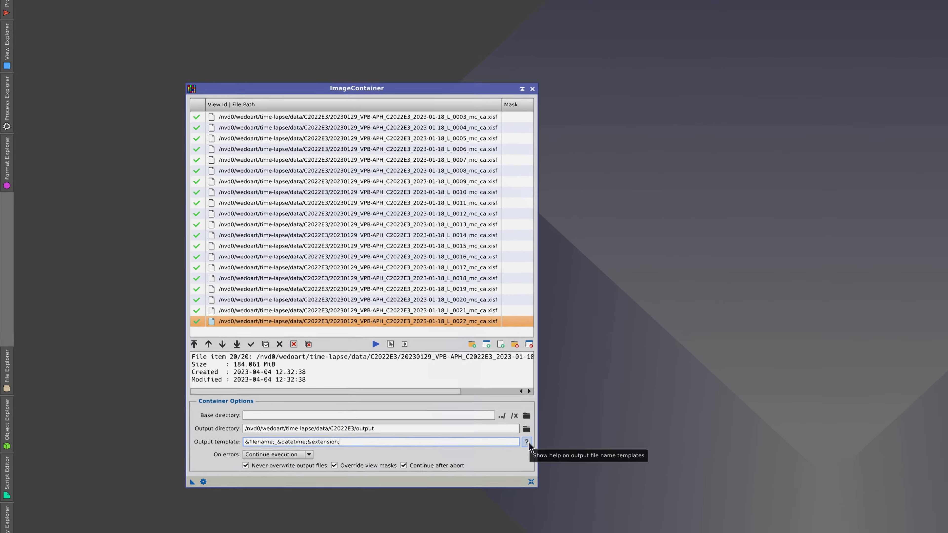
pyautogui.click(547, 448)
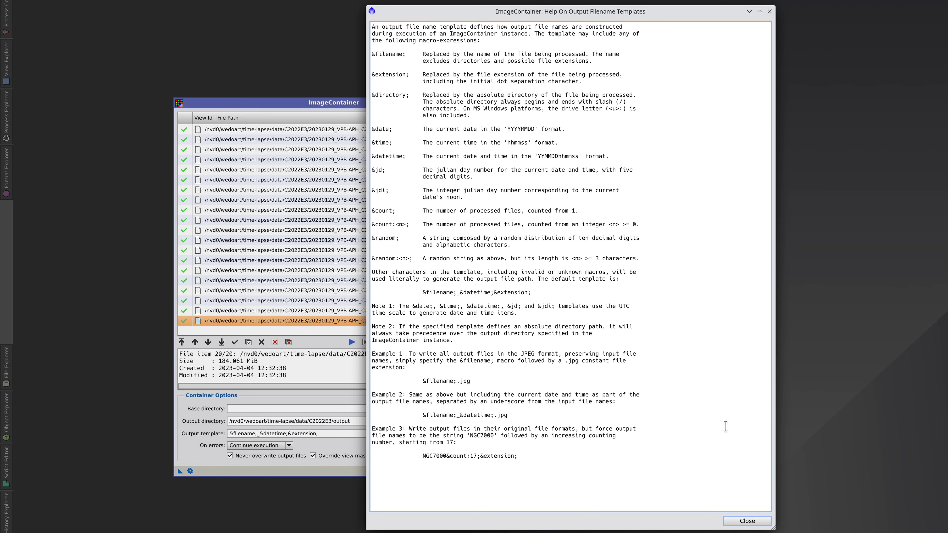
pyautogui.click(765, 520)
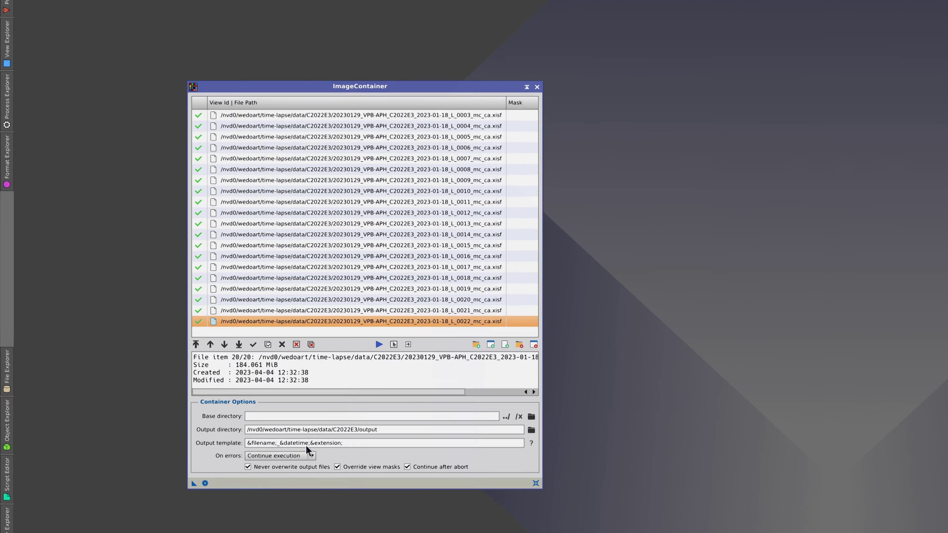
pyautogui.moveTo(290, 452); pyautogui.dragTo(359, 469)
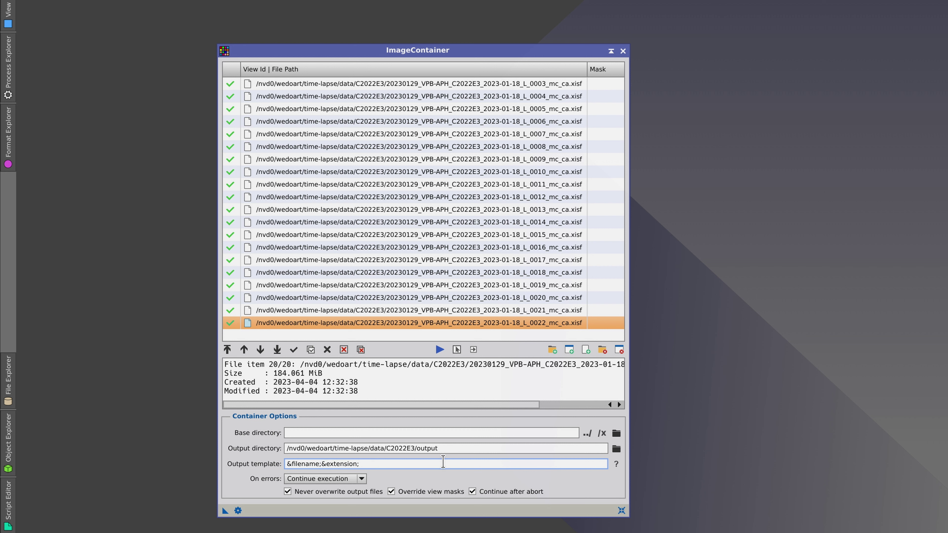
pyautogui.hotkey('shift', 'End')
pyautogui.write('.')
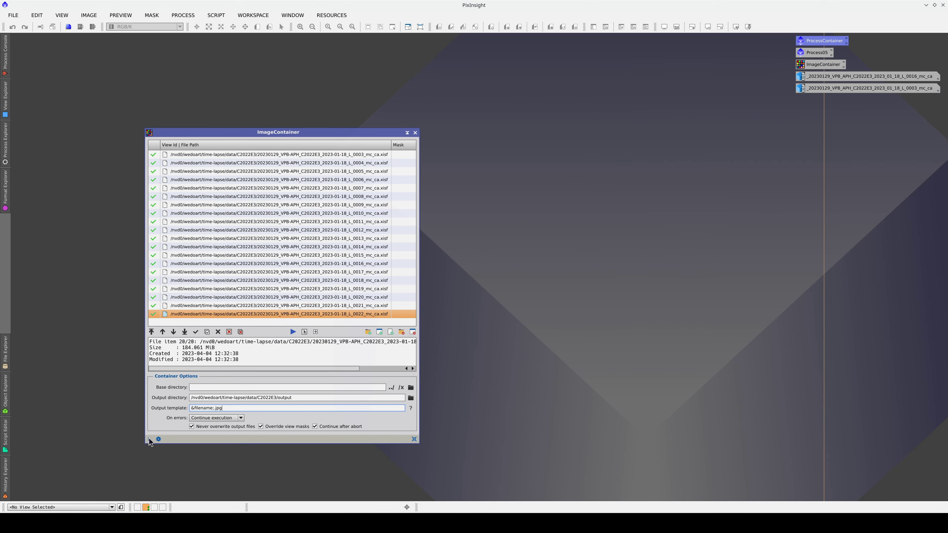
# - Save the configured ImageContainer as a workspace icon and apply the Process05 history to all of its frames
pyautogui.moveTo(149, 438); pyautogui.dragTo(799, 108)
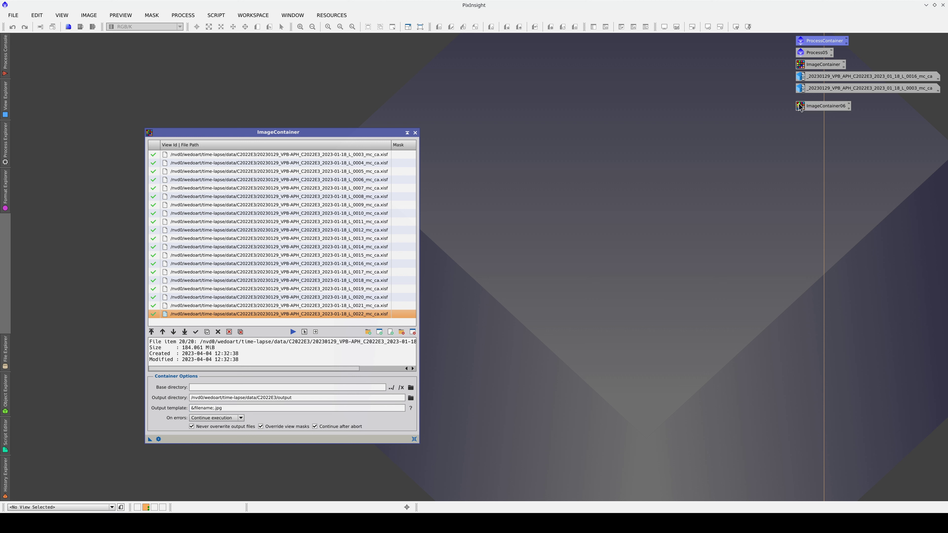
pyautogui.click(415, 133)
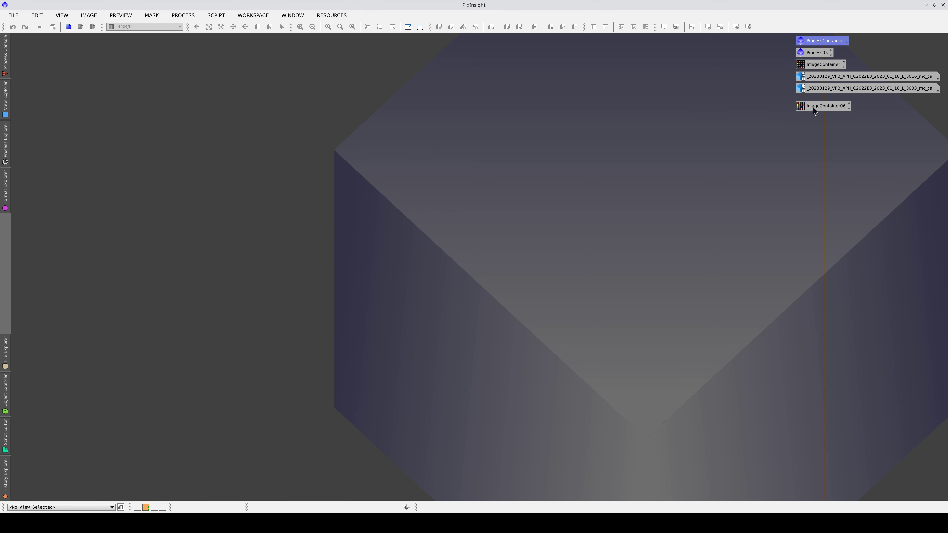
pyautogui.moveTo(813, 108); pyautogui.dragTo(578, 267)
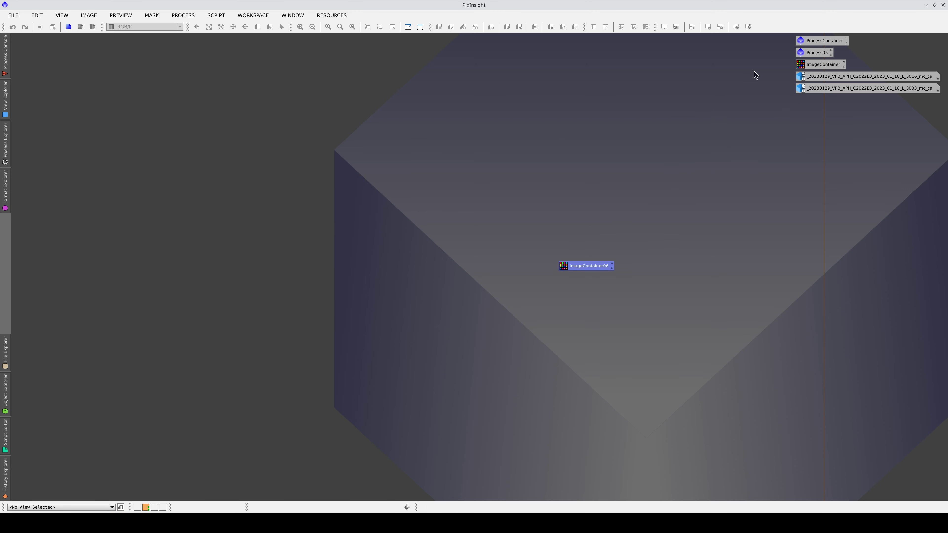
pyautogui.moveTo(819, 49); pyautogui.dragTo(656, 262)
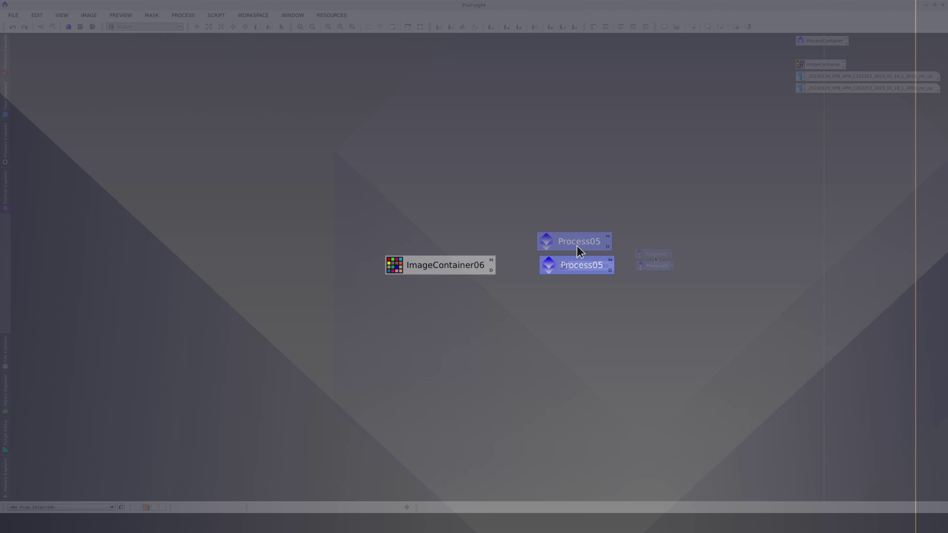
pyautogui.moveTo(579, 251); pyautogui.dragTo(442, 268)
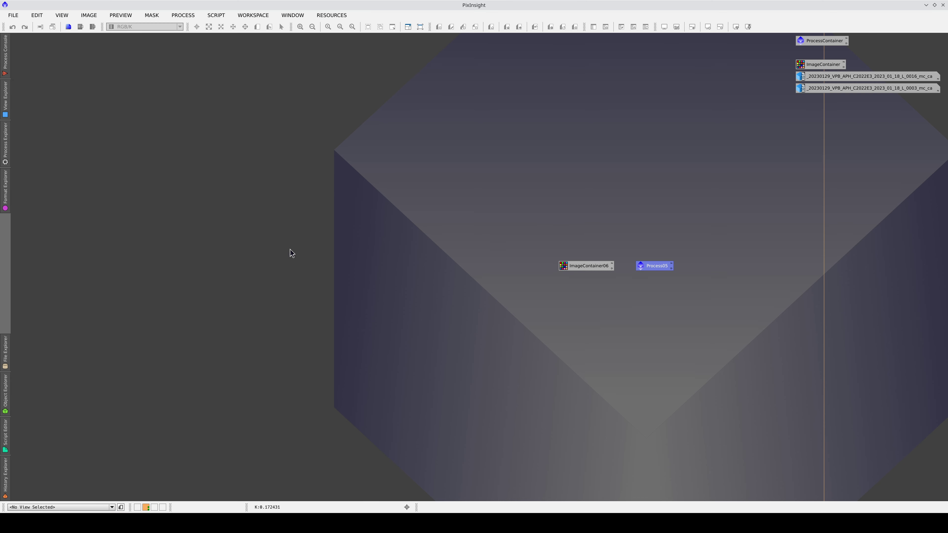
# - Open the 0016 JPEG from the output folder, inspect the processed comet image and close it
pyautogui.click(5, 355)
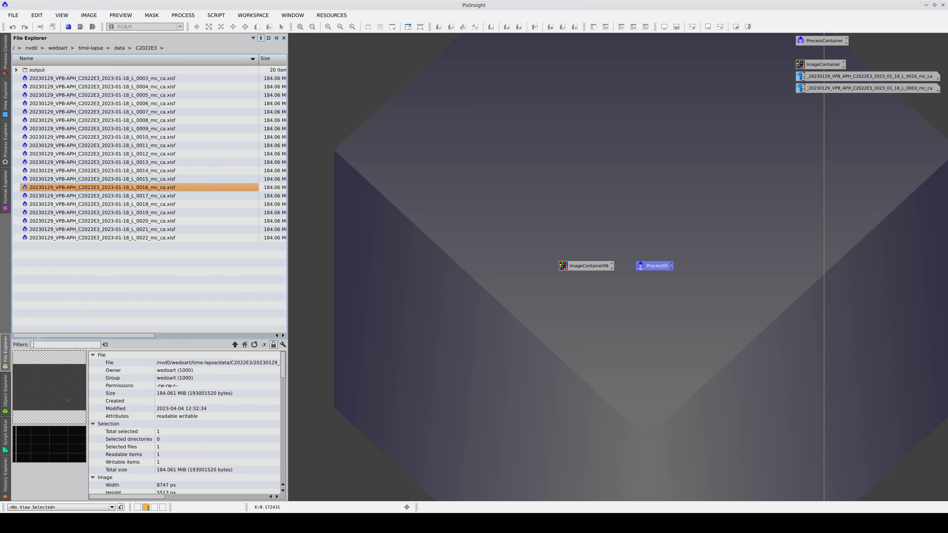
pyautogui.doubleClick(41, 71)
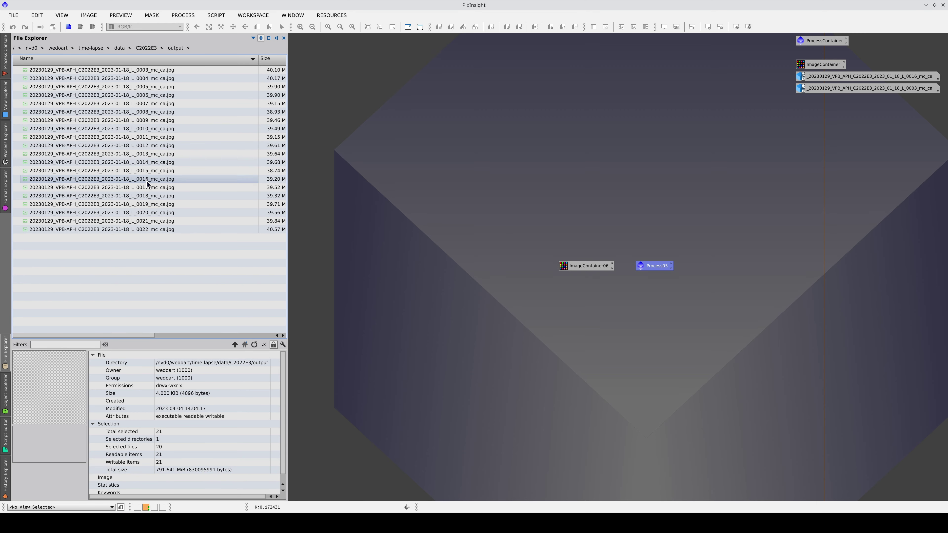
pyautogui.moveTo(148, 183); pyautogui.dragTo(396, 163)
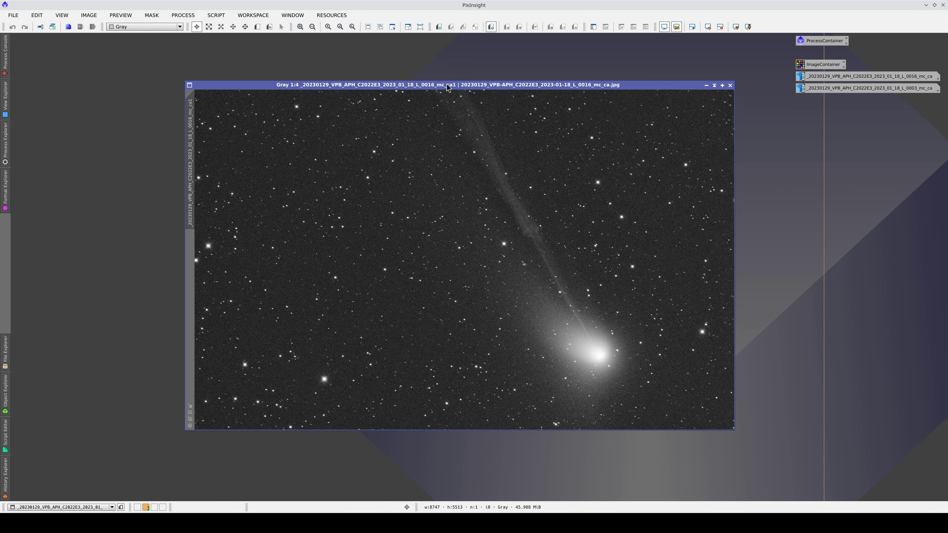
pyautogui.moveTo(442, 85); pyautogui.dragTo(272, 50)
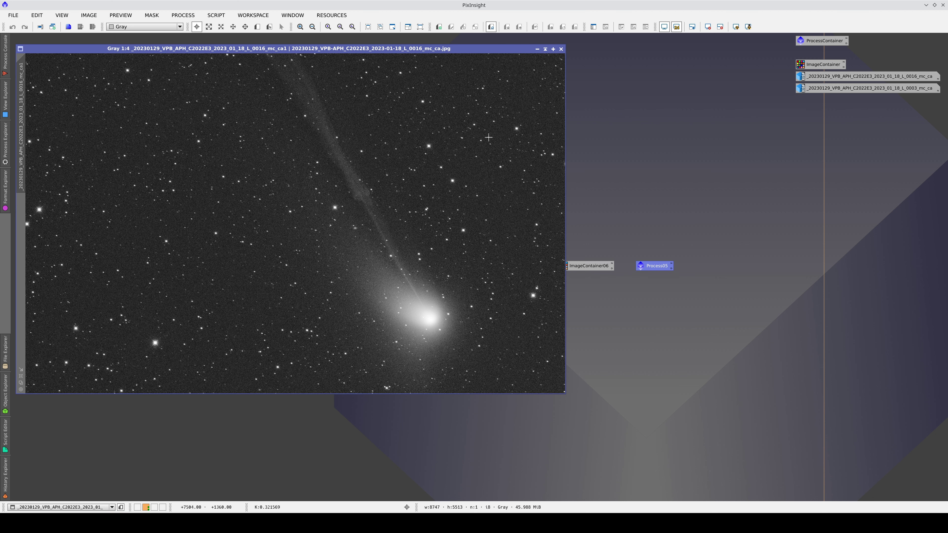
pyautogui.click(561, 49)
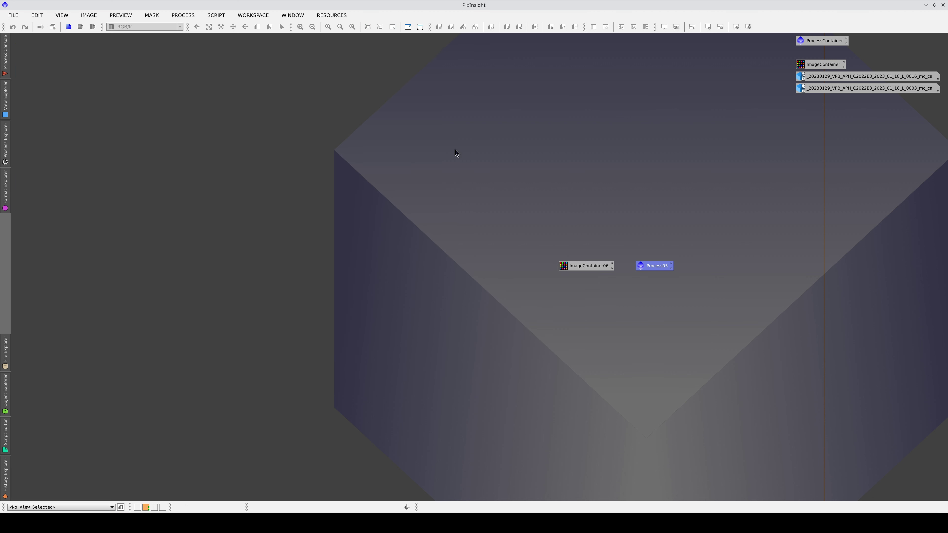
# - Open the Blink process and load the JPEG frames 0008 to 0022 from the C2022E3 output folder
pyautogui.click(5, 142)
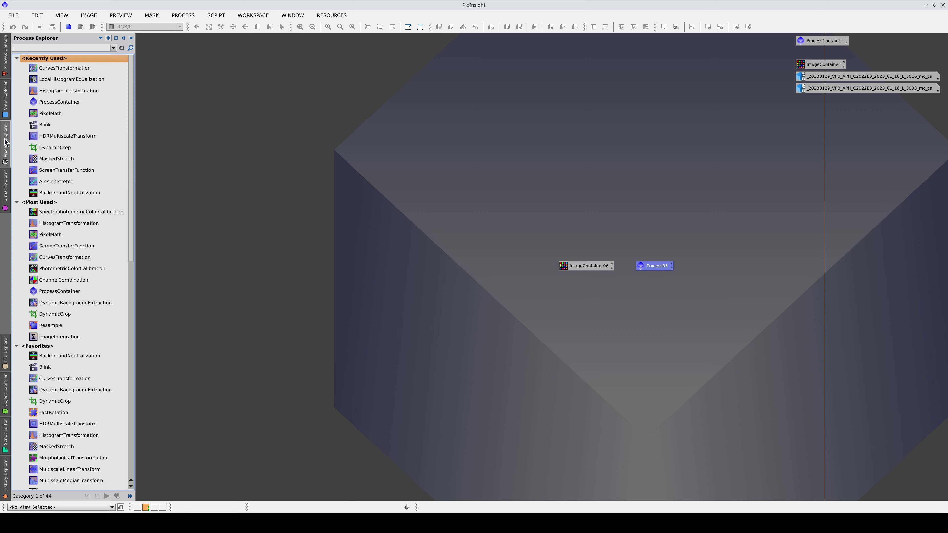
pyautogui.doubleClick(59, 124)
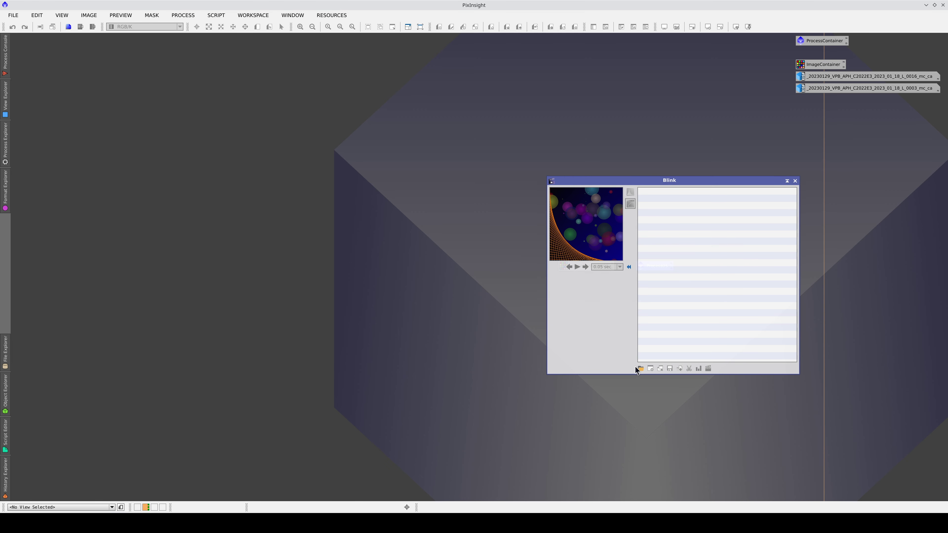
pyautogui.click(641, 369)
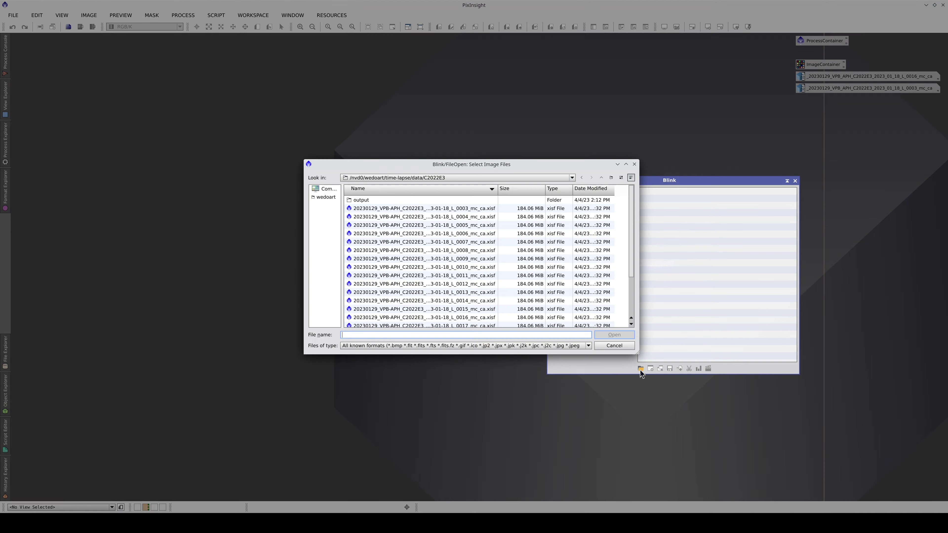
pyautogui.doubleClick(360, 200)
pyautogui.click(362, 201)
pyautogui.scroll(-2, 411, 245)
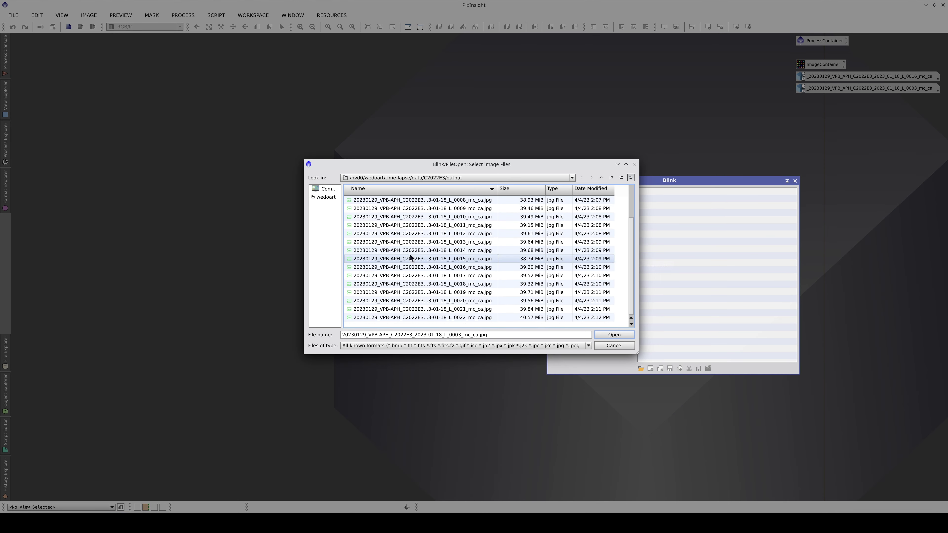
pyautogui.keyDown('shift'); pyautogui.click(434, 317); pyautogui.keyUp('shift')
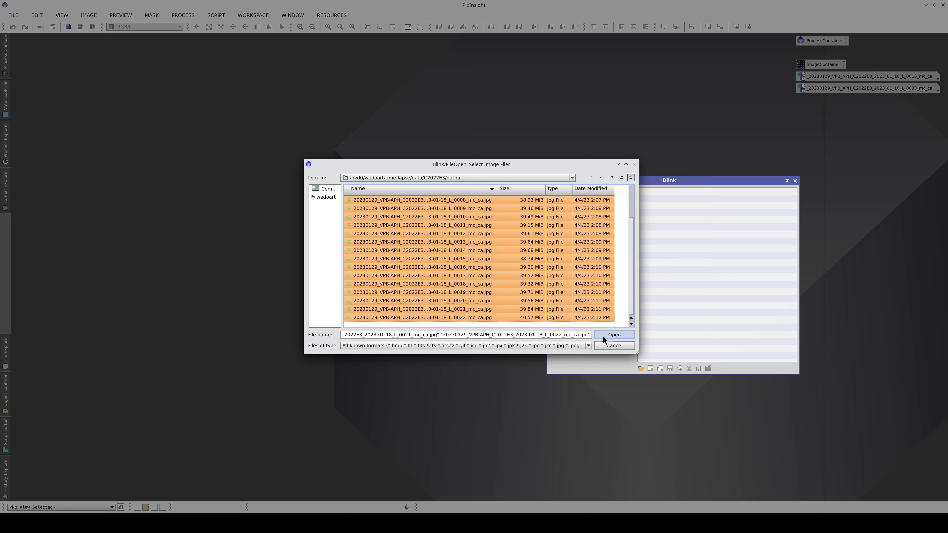
pyautogui.click(615, 335)
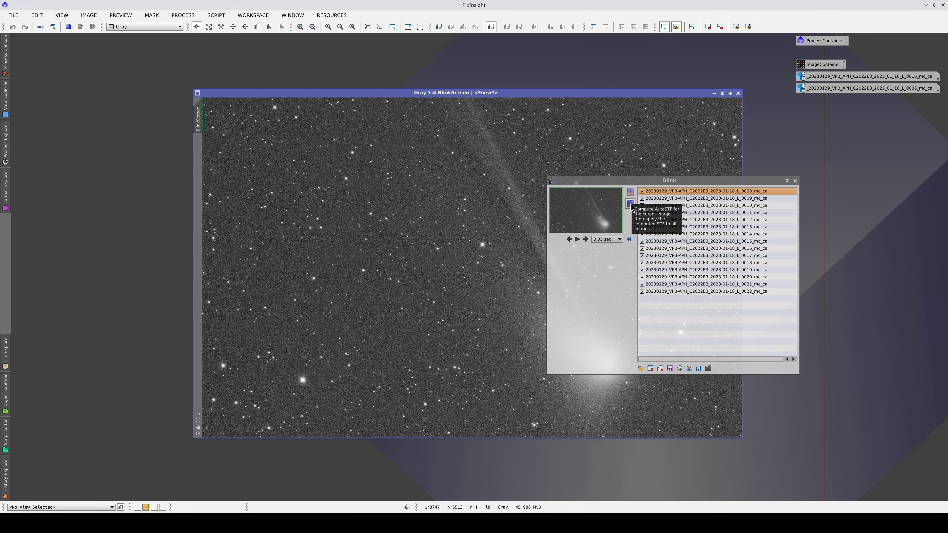
# - Turn off Blink's AutoSTF stretch and play the comet frames with the Blink dialog moved clear of the BlinkScreen window
pyautogui.click(630, 204)
pyautogui.moveTo(630, 182); pyautogui.dragTo(768, 163)
pyautogui.moveTo(682, 96); pyautogui.dragTo(564, 72)
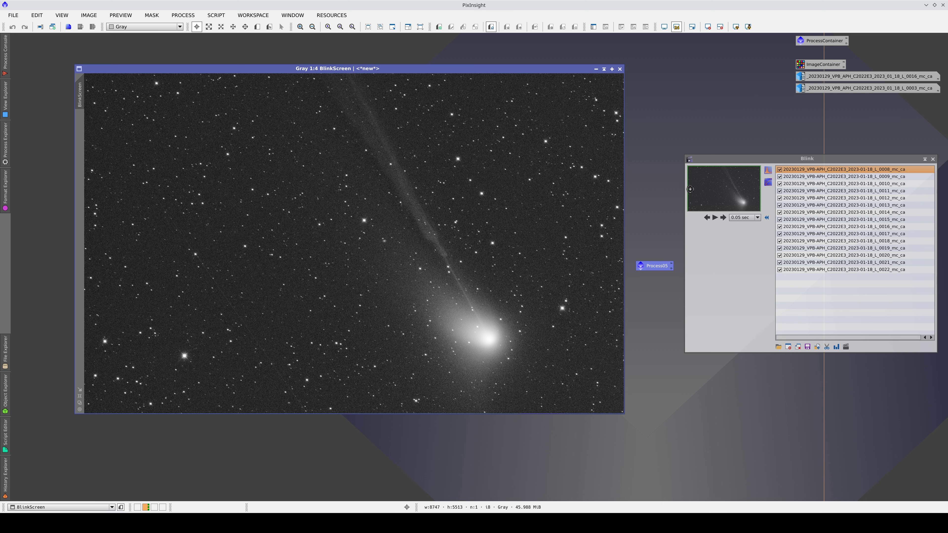
pyautogui.click(714, 218)
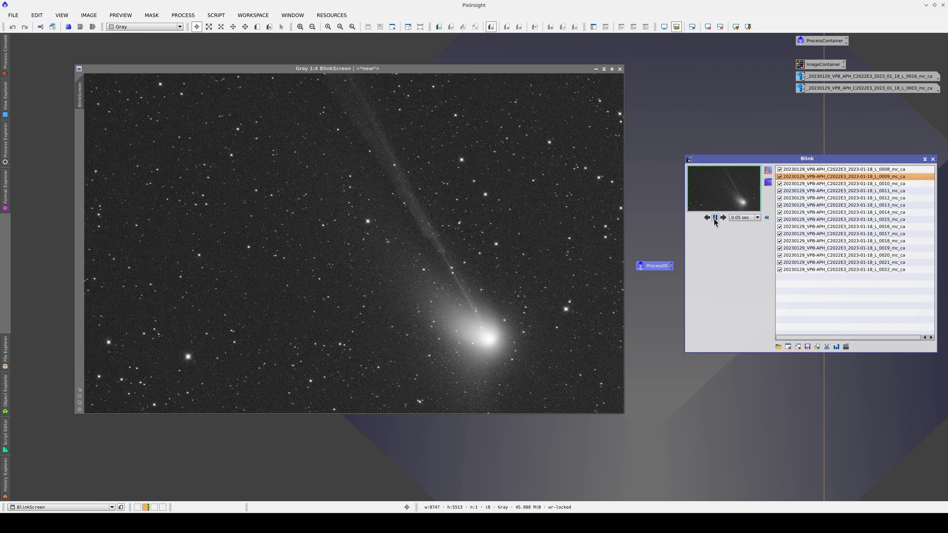